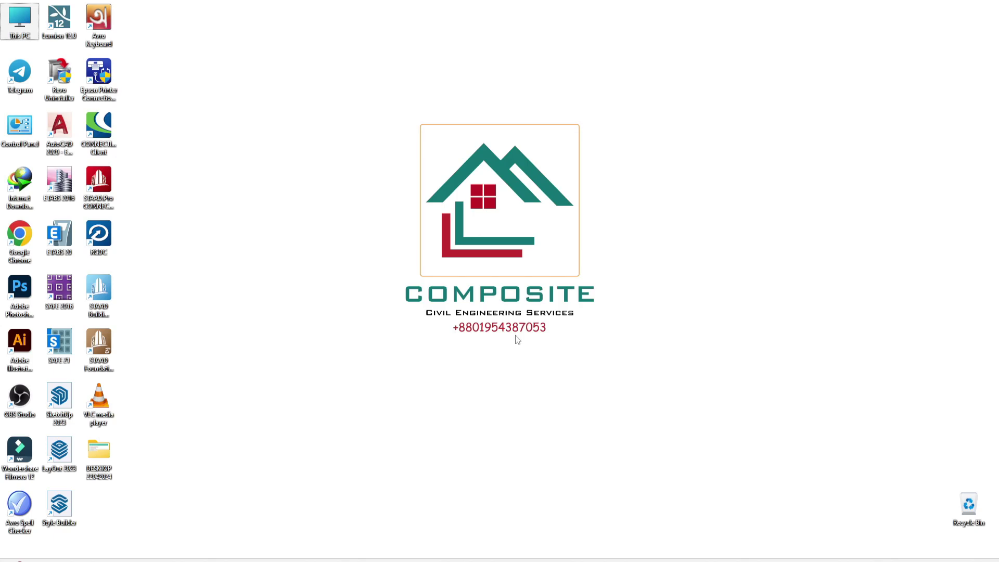
Step: Switch to the Diaphragm Warning model in ETABS and run Check Model with the available checks enabled
left_click(695, 552)
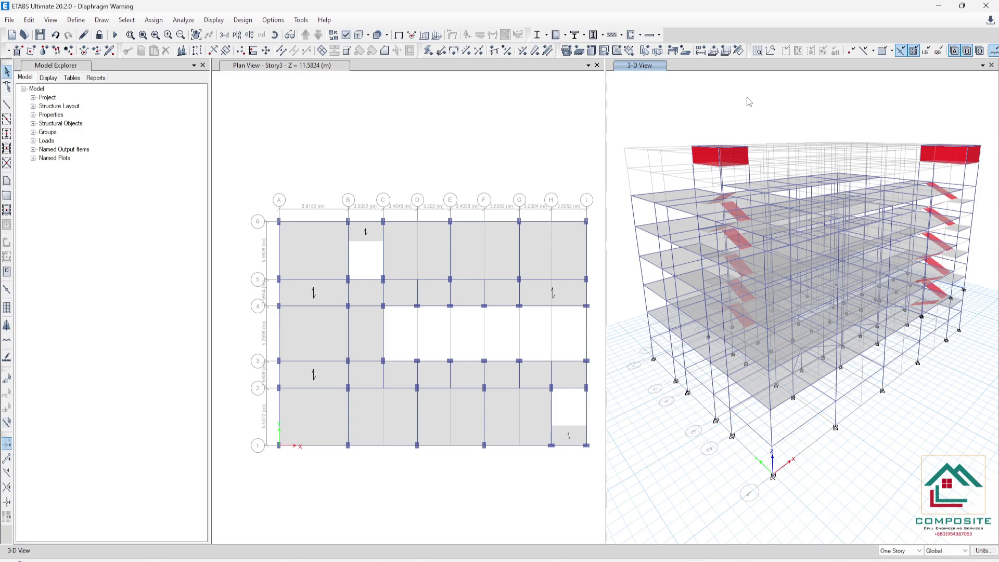
left_click(183, 20)
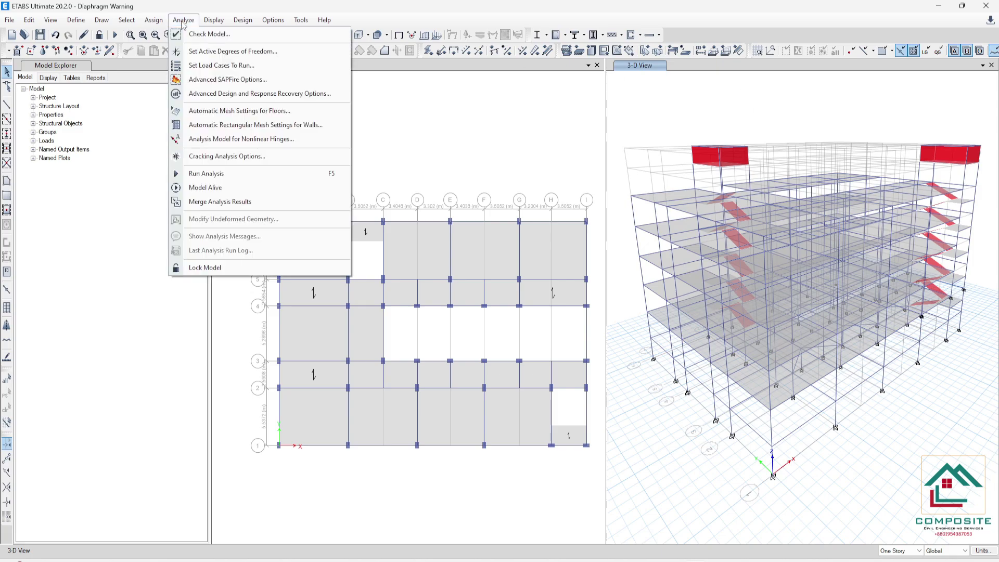
left_click(224, 33)
left_click(498, 424)
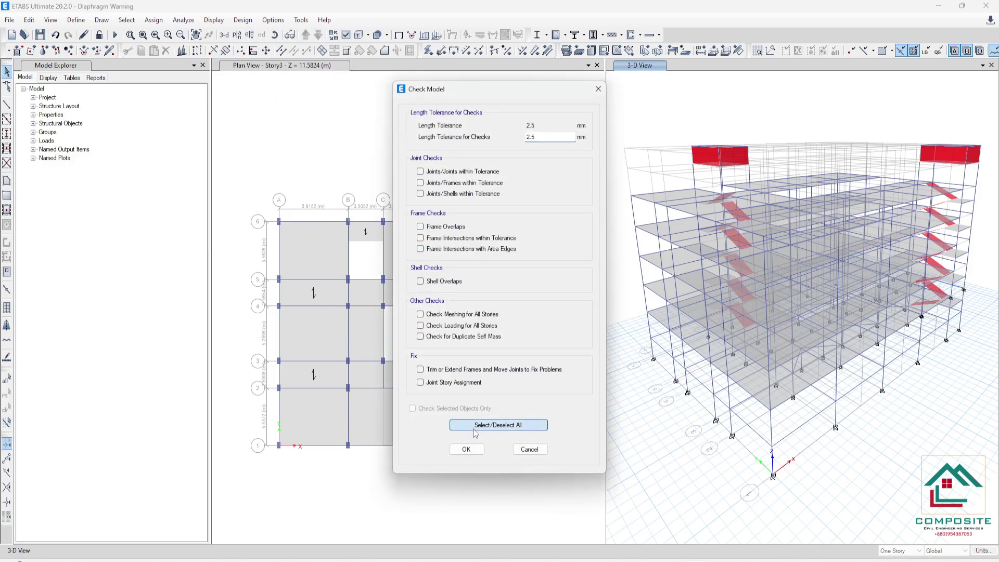
left_click(498, 424)
left_click(449, 383)
left_click(466, 449)
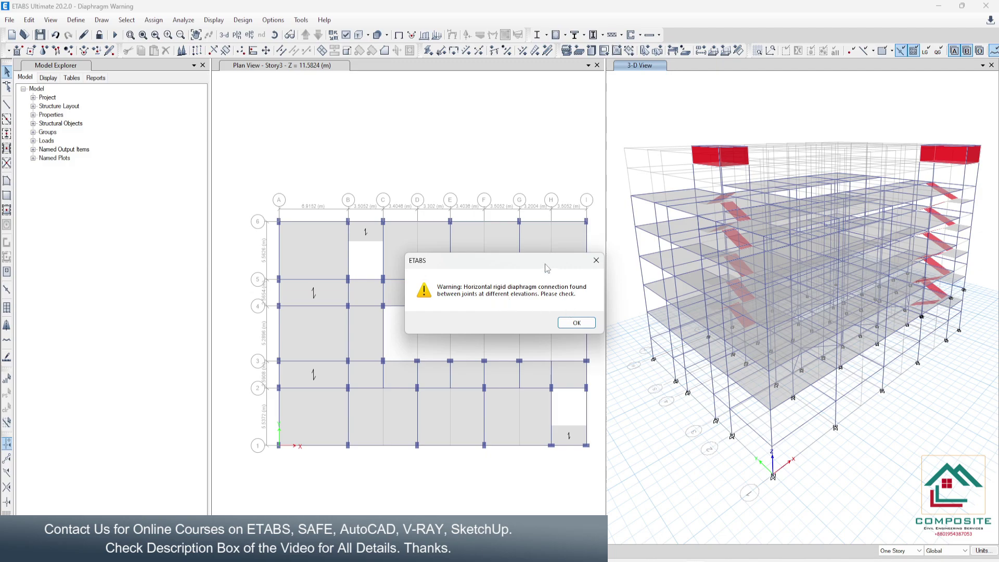
Step: Move the model check warning clear of the plan, dismiss it and close the check report
left_click_drag(547, 268, 502, 102)
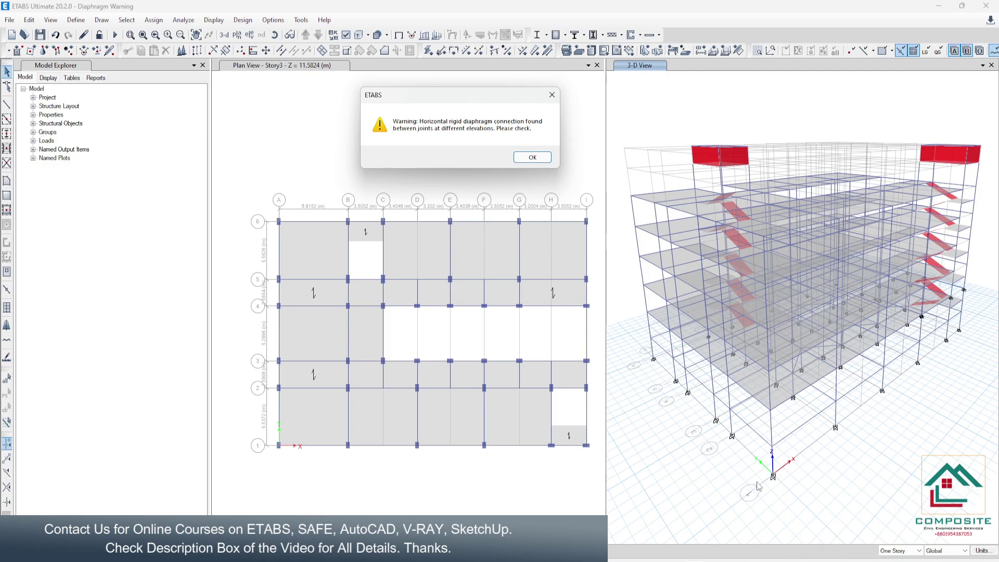
left_click(551, 95)
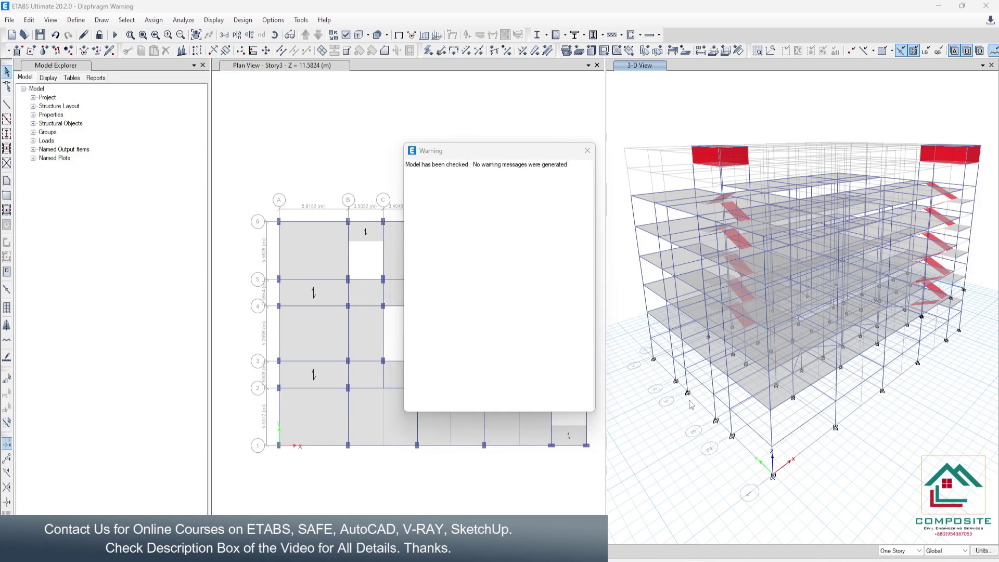
left_click(593, 141)
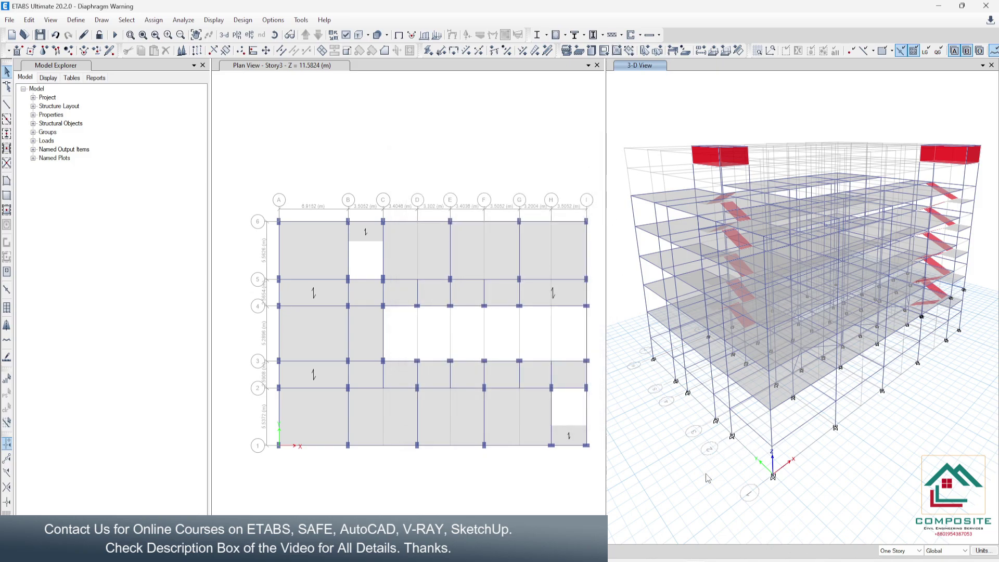
middle_click_drag(708, 477, 719, 464, "shift")
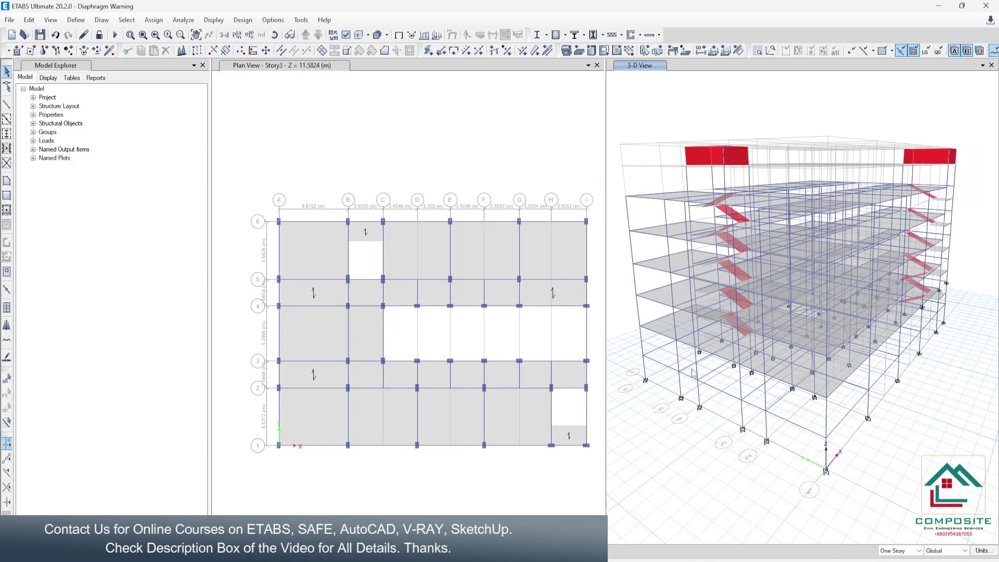
middle_click_drag(692, 372, 685, 427, "shift")
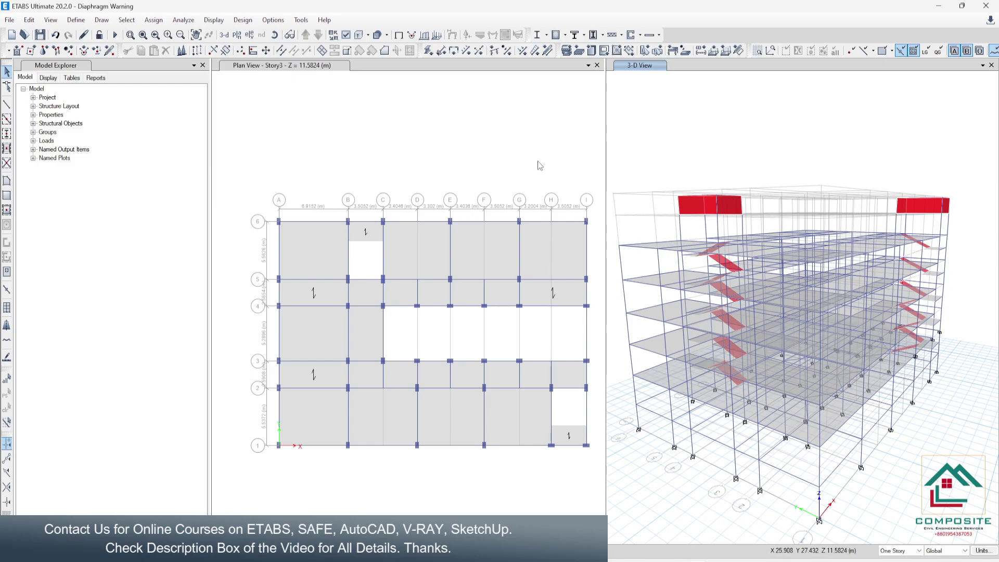
left_click(127, 21)
mouse_move(139, 35)
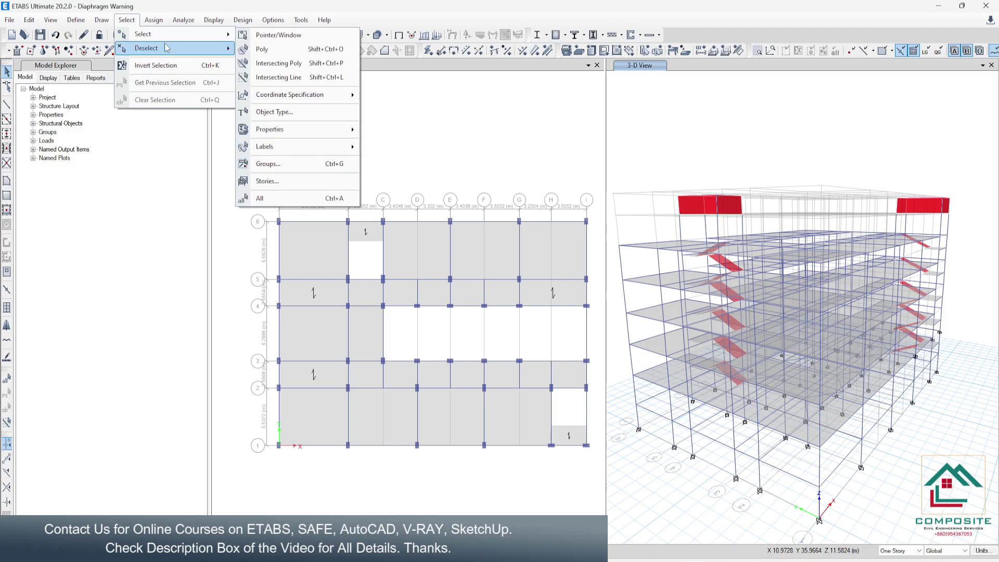
left_click(268, 105)
key("Escape")
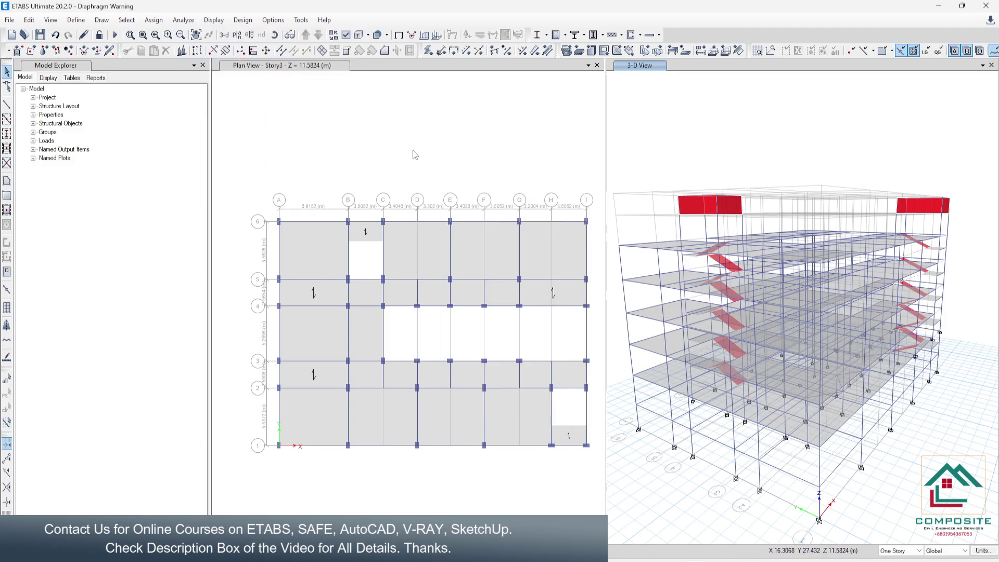
Step: Select all objects in the Story3 XY plane by picking the joint at grids B and 6
left_click(126, 20)
mouse_move(165, 37)
mouse_move(312, 95)
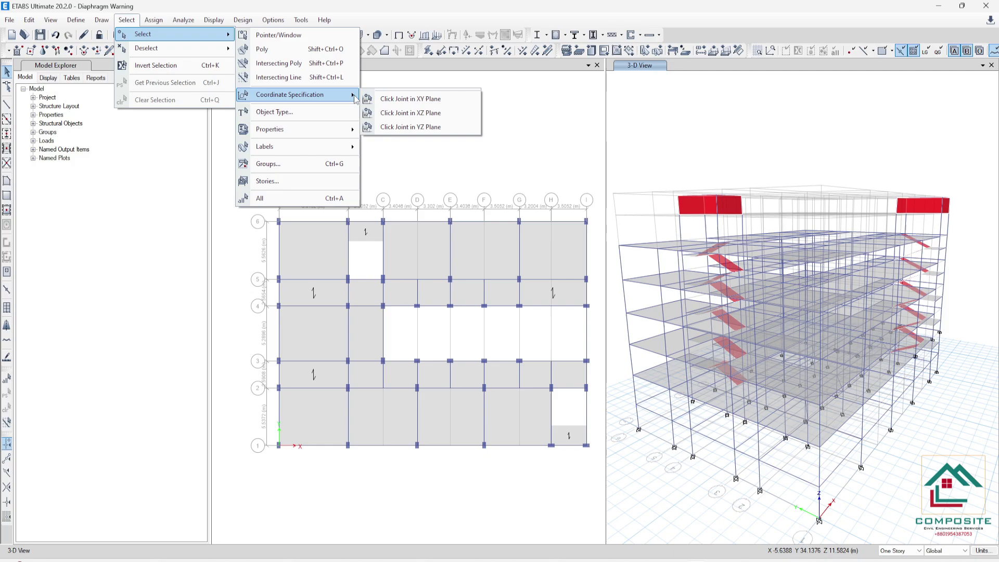
left_click(406, 99)
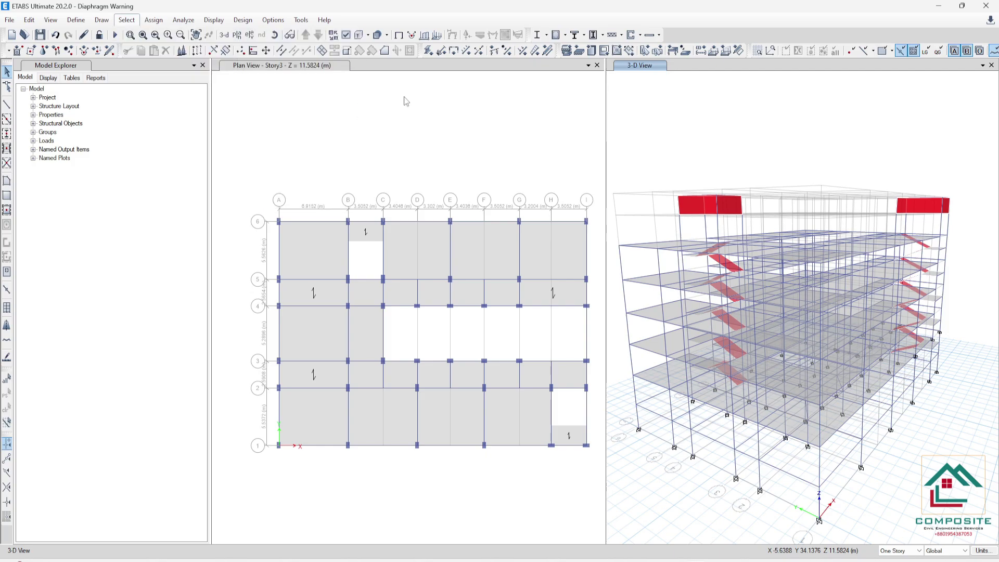
left_click(348, 221)
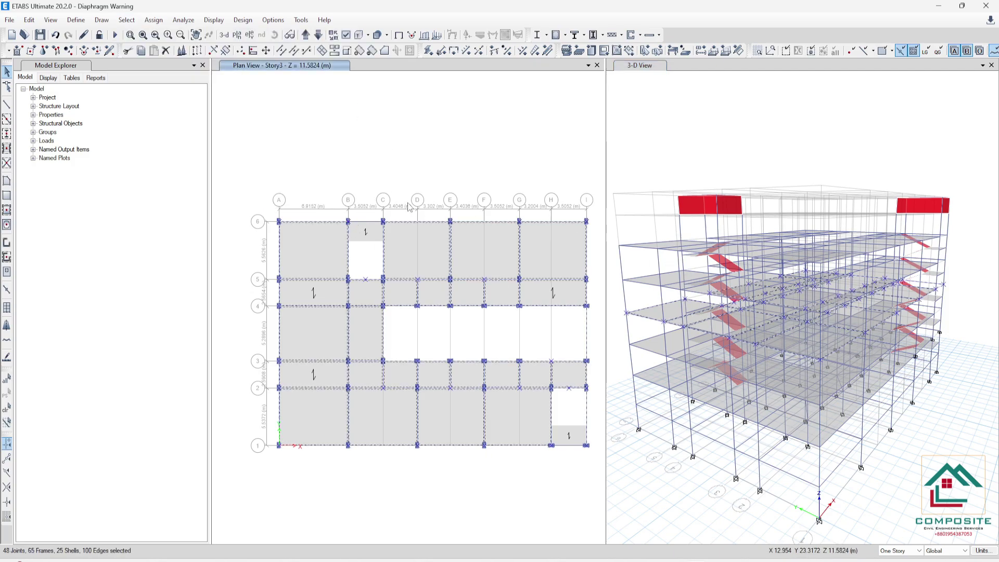
Step: Set the shell diaphragm assignment of the selected Story3 objects to None
left_click(153, 20)
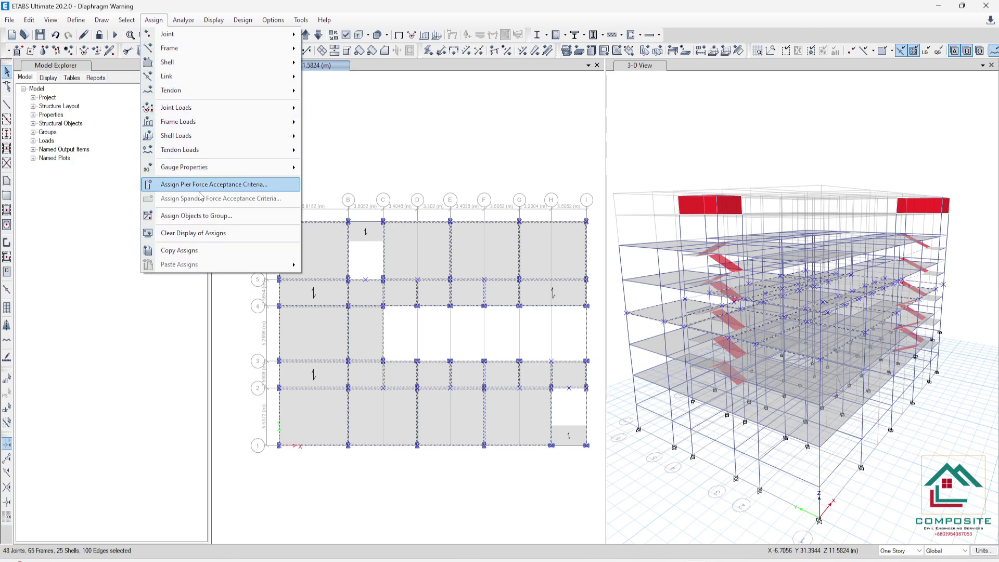
mouse_move(178, 62)
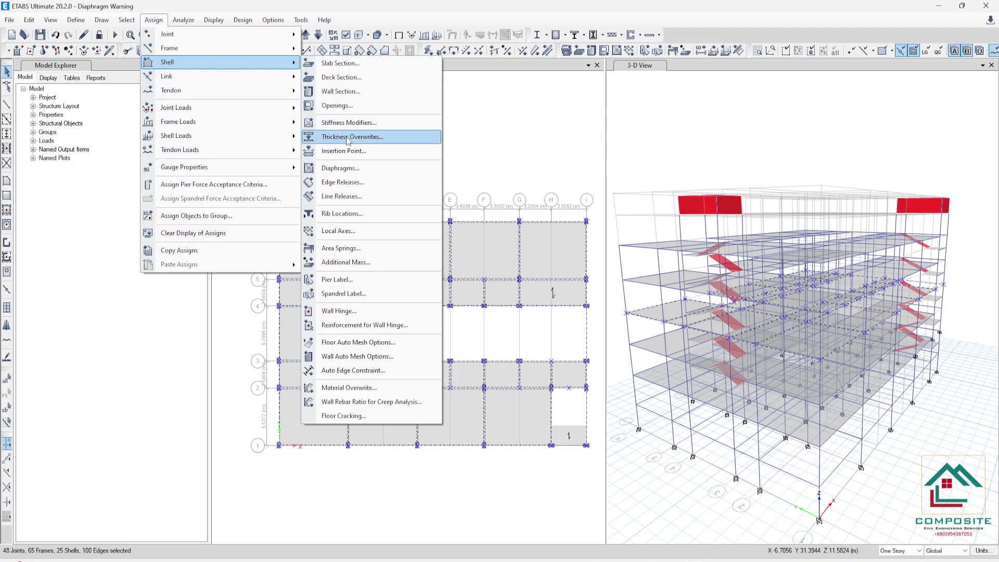
left_click(341, 168)
left_click_drag(480, 168, 812, 128)
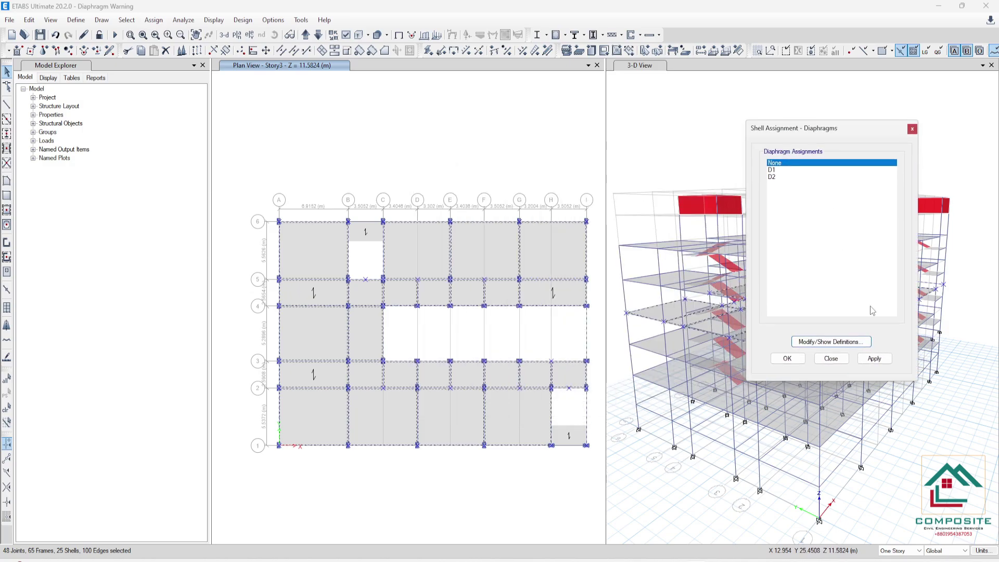
left_click(874, 358)
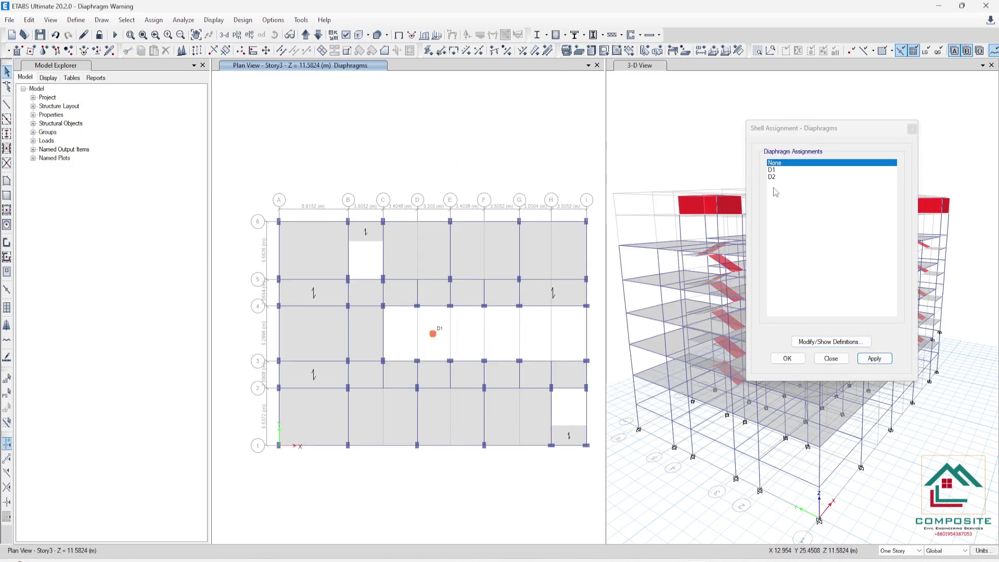
Step: Restore the previous Story3 selection and assign shell diaphragm D1 to it
left_click(6, 382)
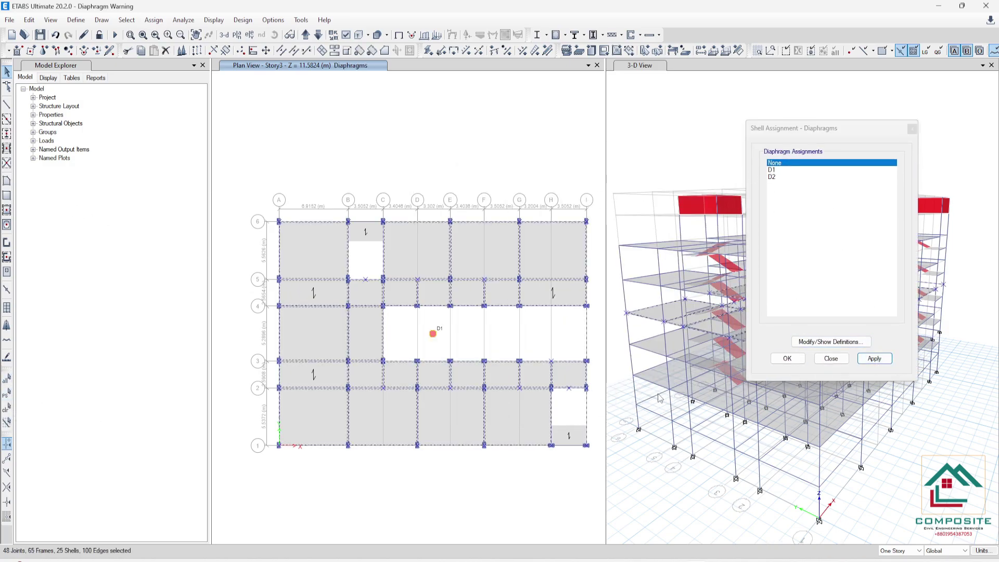
left_click(771, 170)
left_click(875, 358)
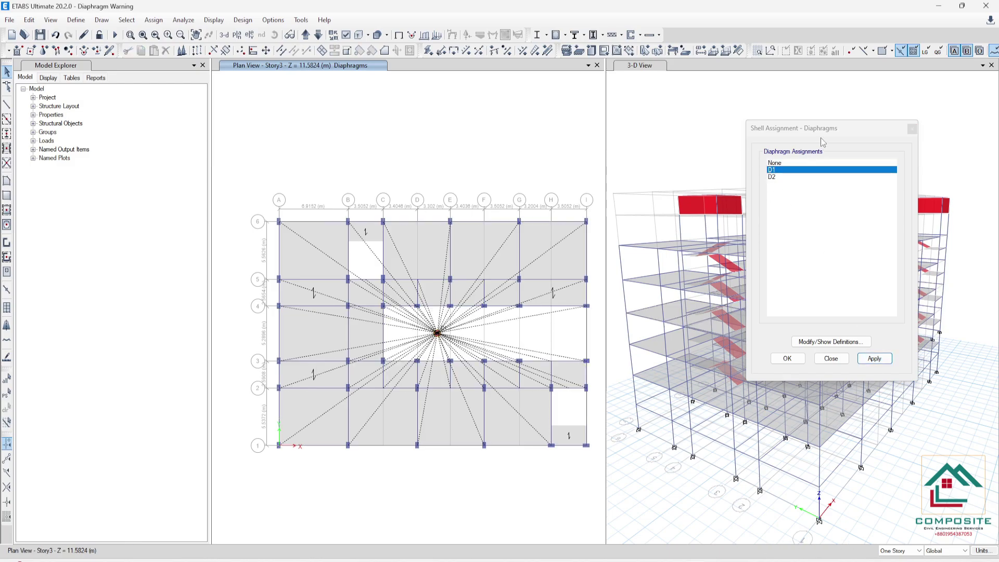
Step: Switch the plan window to a 3D view and examine the diaphragm connections around the stair slabs from several angles
left_click(717, 130)
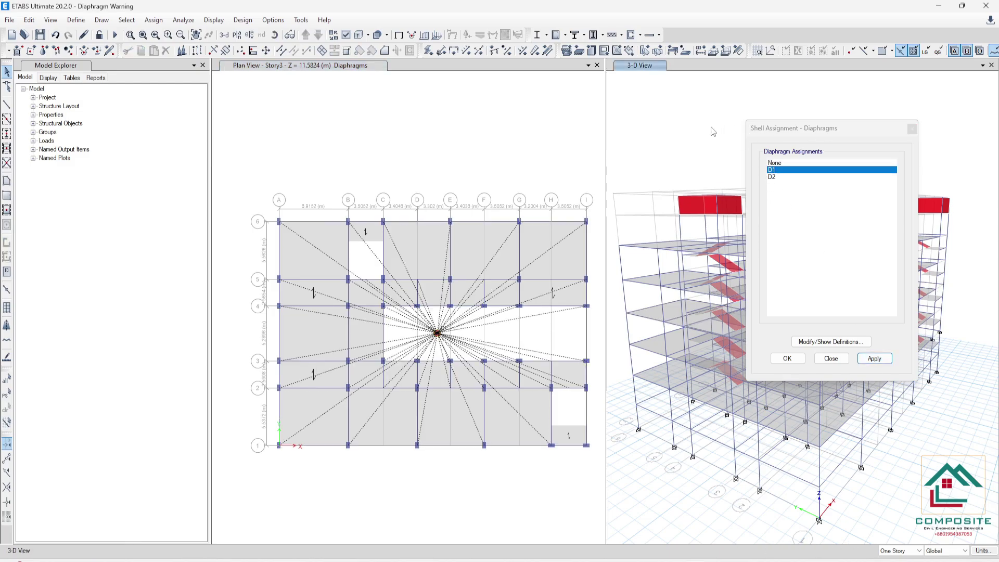
left_click(224, 35)
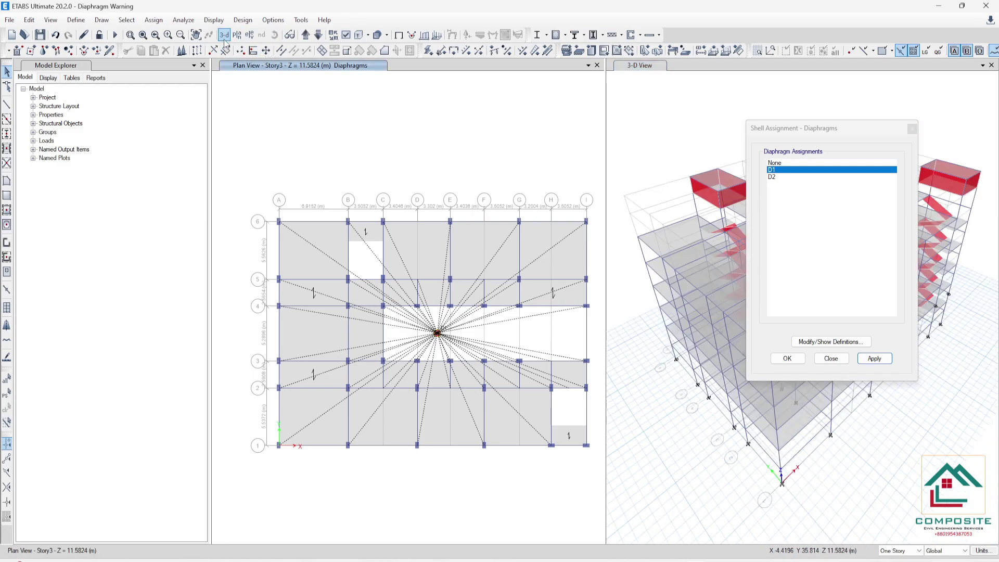
left_click(224, 34)
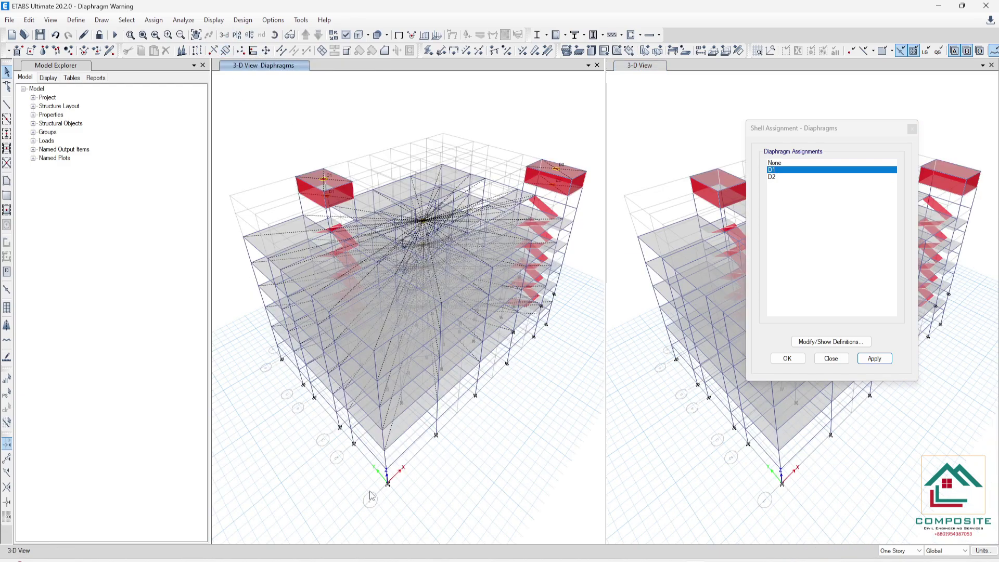
middle_click_drag(371, 496, 523, 445, "shift")
scroll(396, 378, "up", 5)
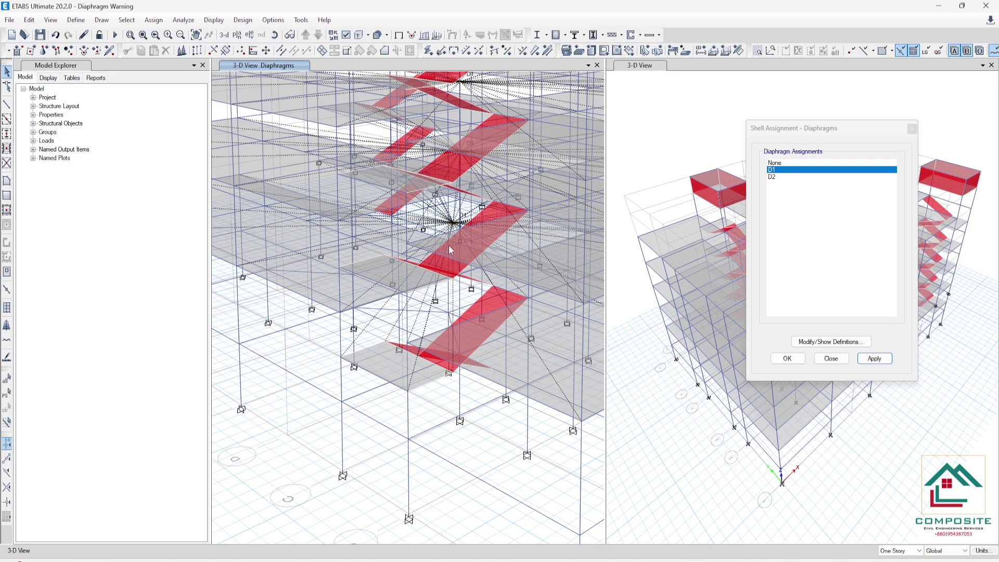
scroll(491, 385, "down", 5)
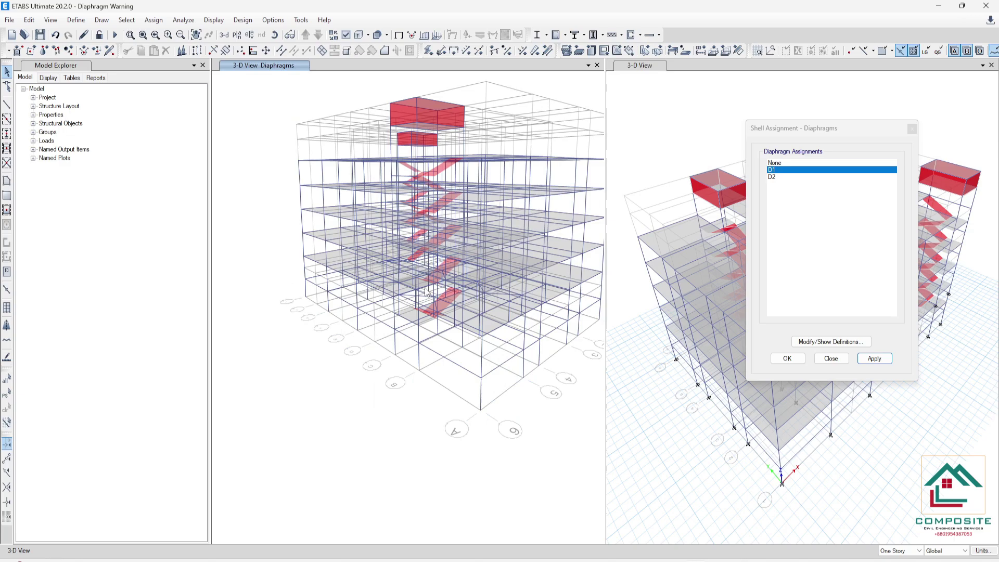
middle_click_drag(491, 385, 313, 292, "shift")
Step: Display the plan of G1-Reference Plane 1 at 3.9624 m and close the diaphragm assignment dialog
left_click(237, 35)
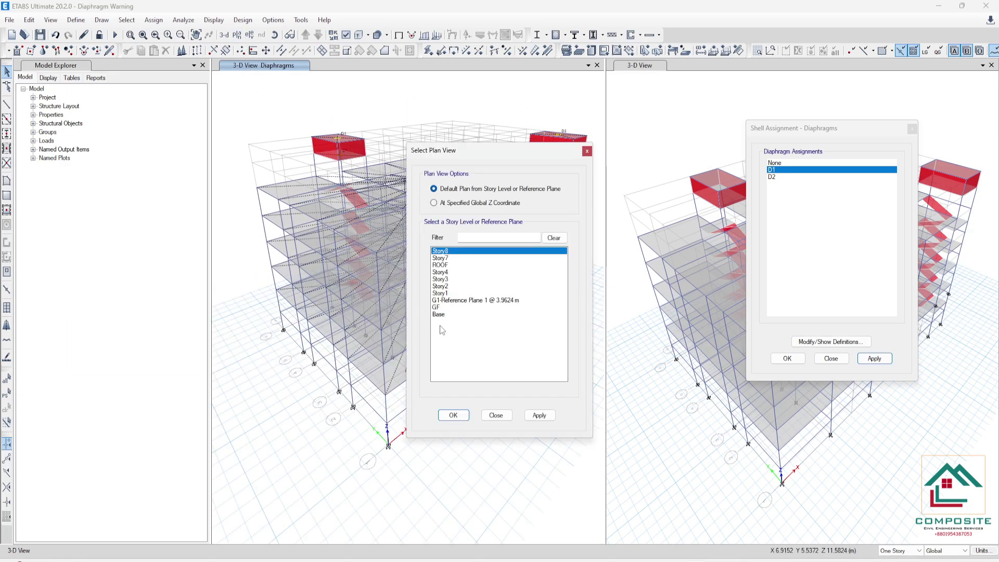
left_click(445, 301)
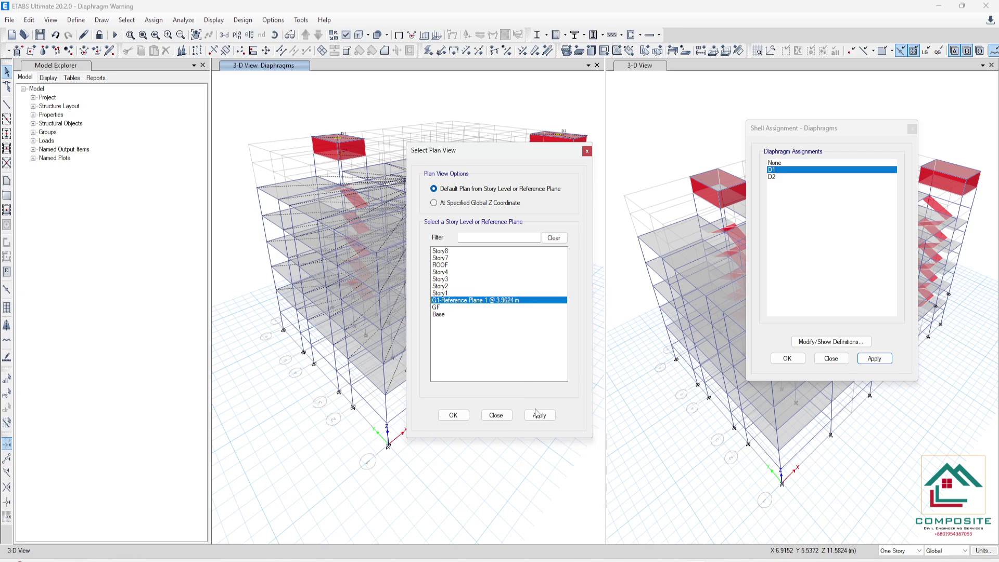
left_click(539, 415)
left_click(453, 415)
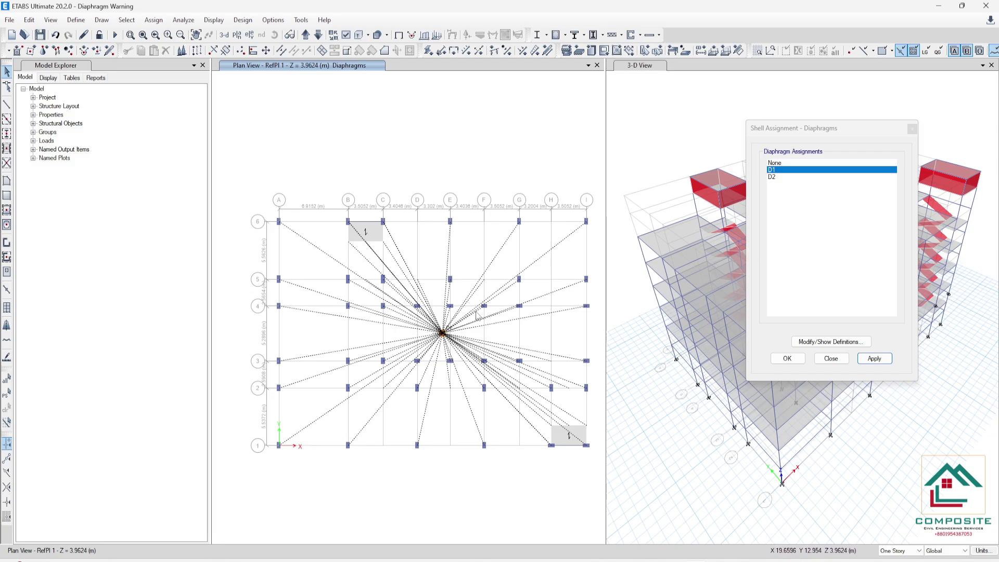
left_click(912, 129)
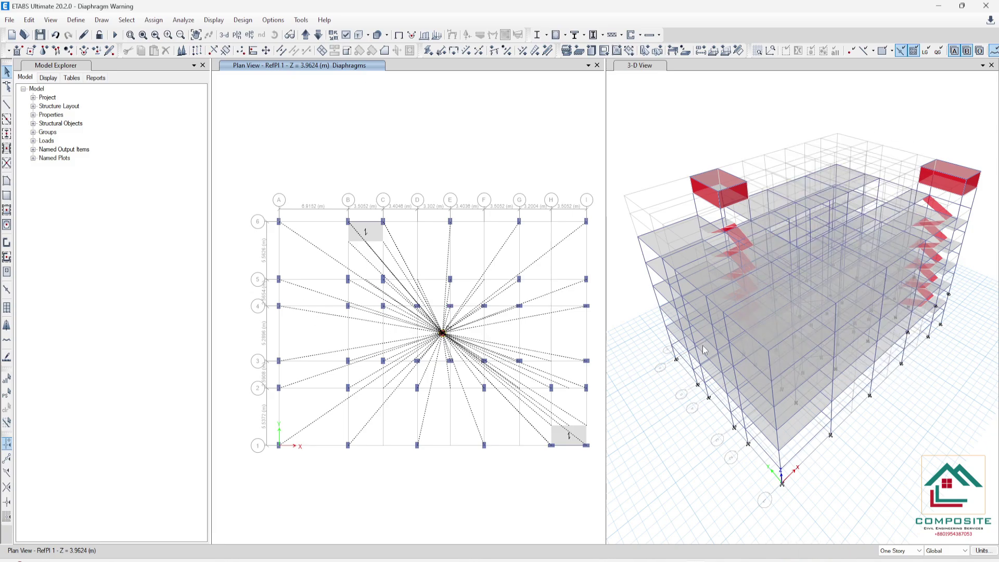
scroll(691, 316, "down", 5)
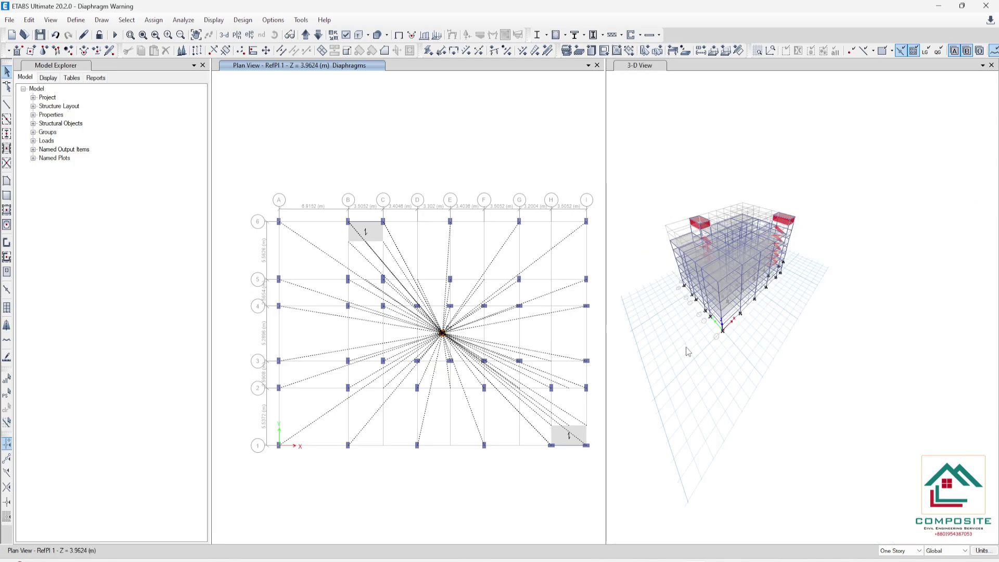
middle_click_drag(681, 365, 711, 347, "shift")
left_click_drag(663, 186, 867, 435)
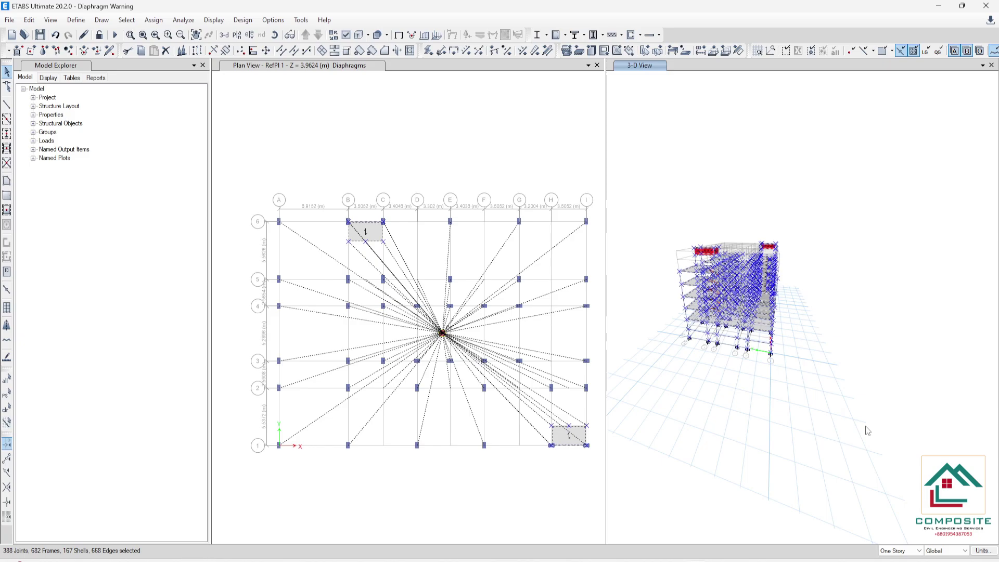
key("ctrl+q")
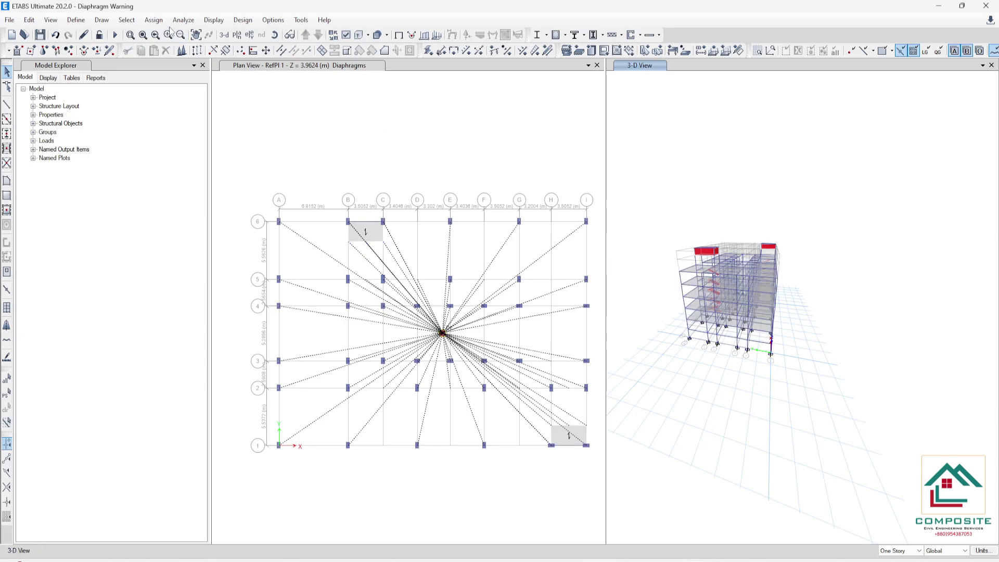
Step: Select all Floors by object type and check the selected slabs in the 3D view
left_click(126, 20)
mouse_move(157, 40)
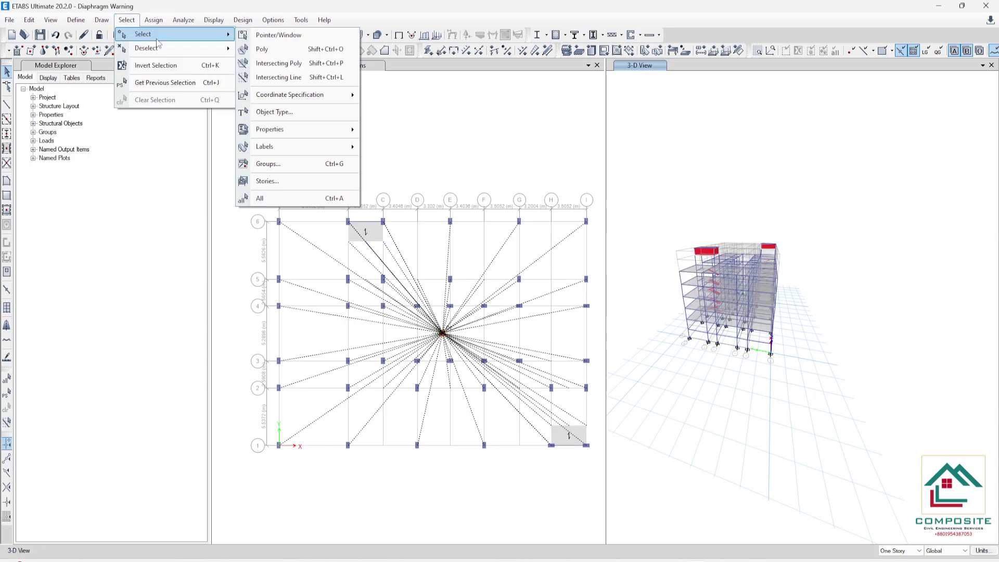
left_click(275, 112)
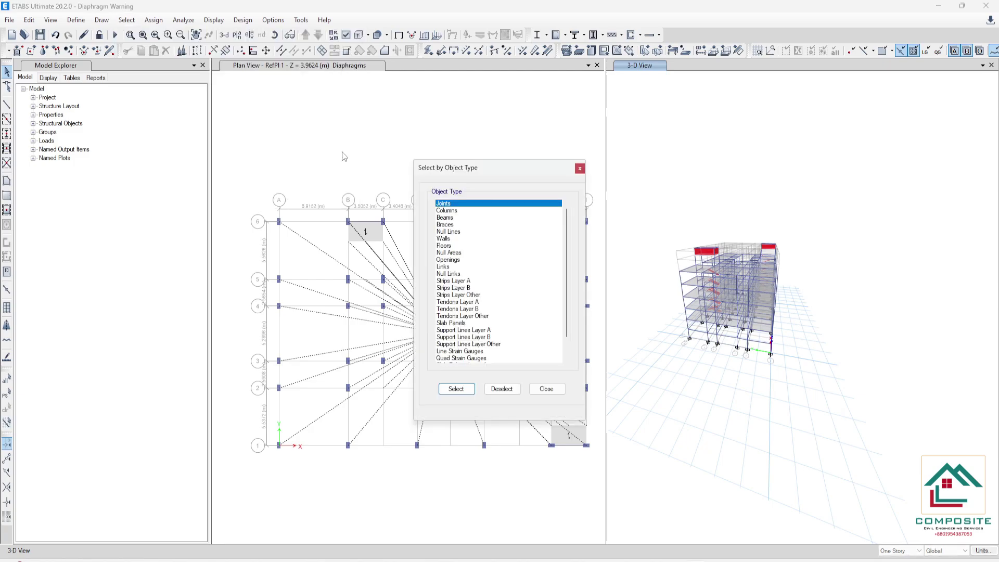
left_click(444, 245)
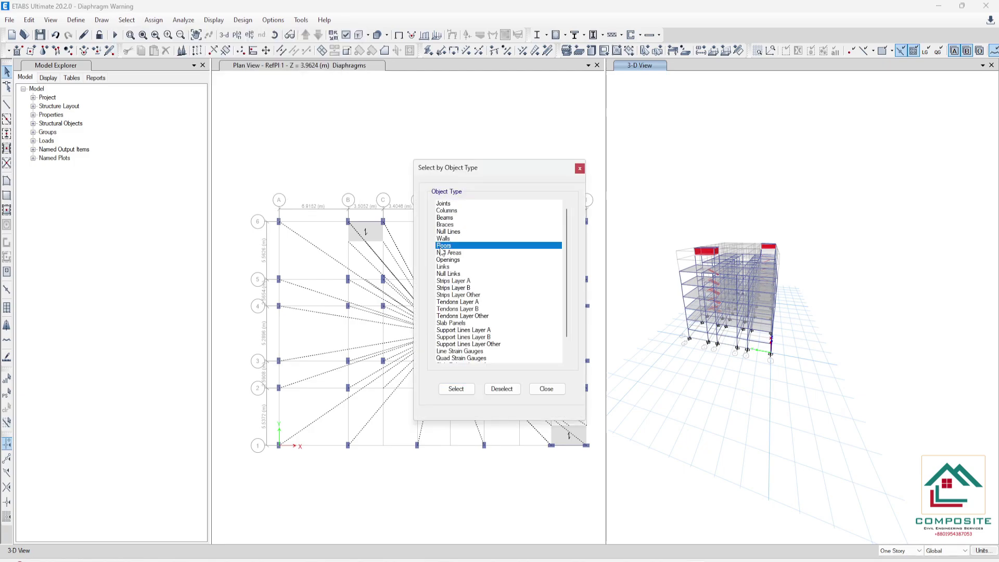
left_click(456, 389)
scroll(696, 304, "up", 6)
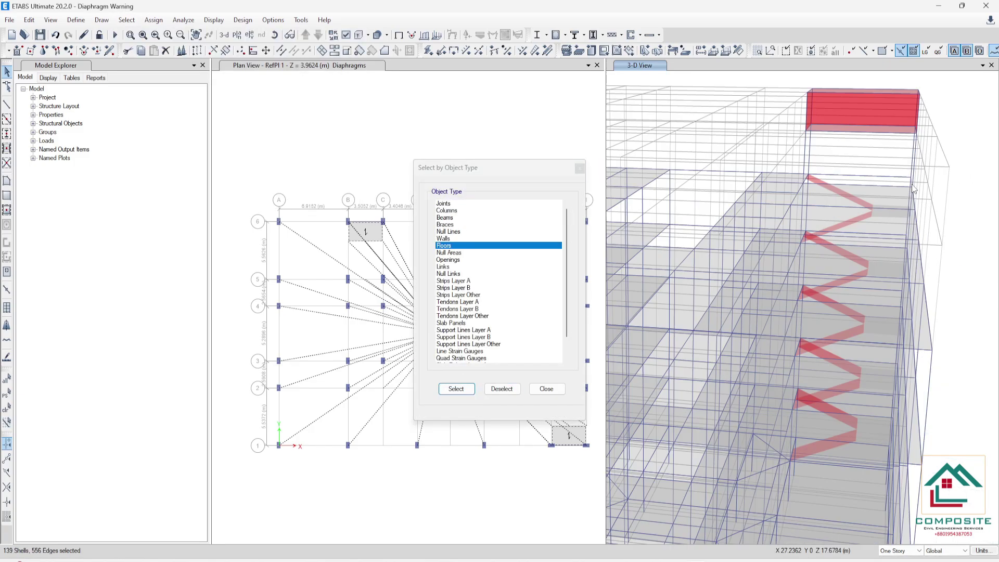
scroll(826, 191, "down", 8)
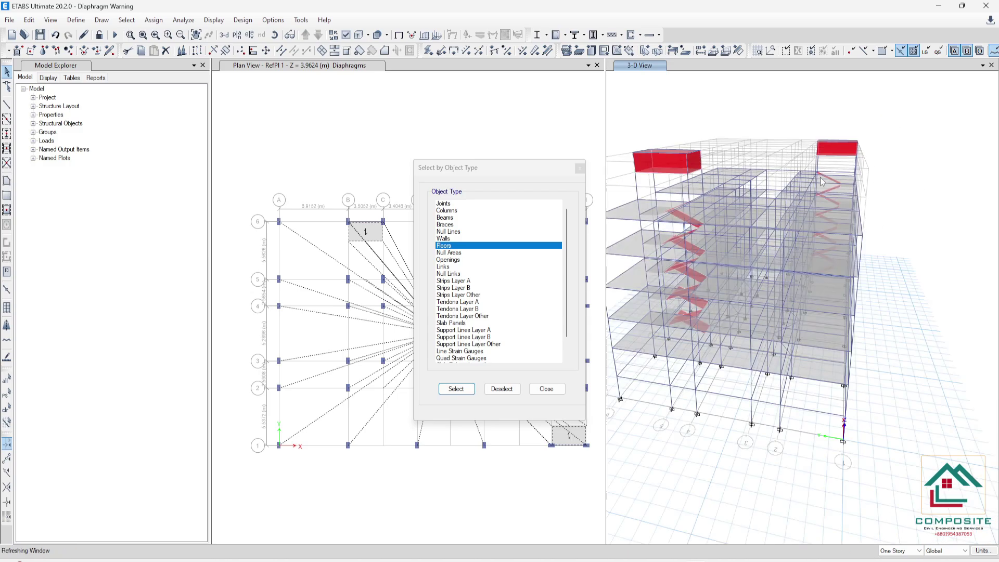
left_click(579, 169)
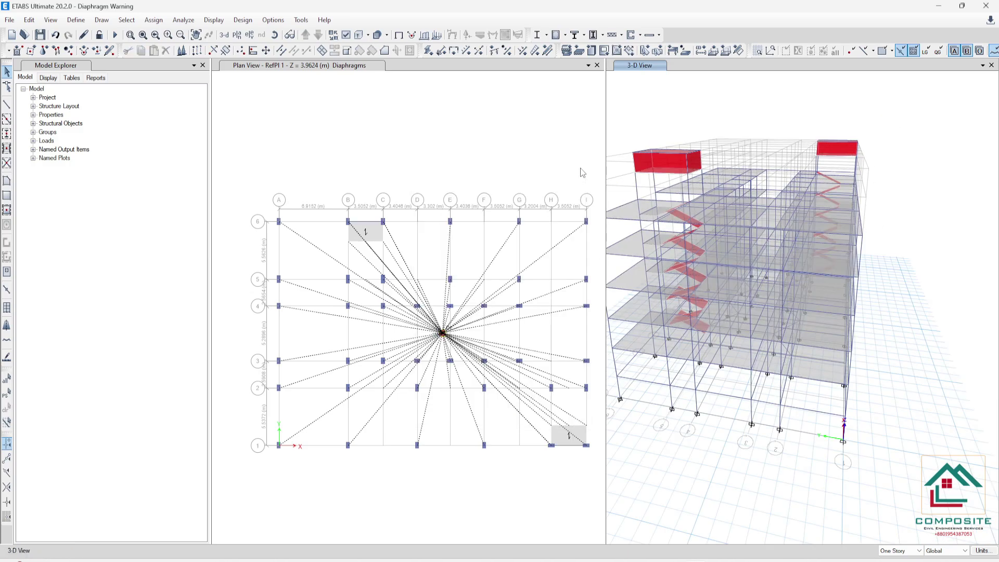
Step: Select the entire model in the 3D view and set its shell diaphragm assignment to None
scroll(874, 342, "down", 4)
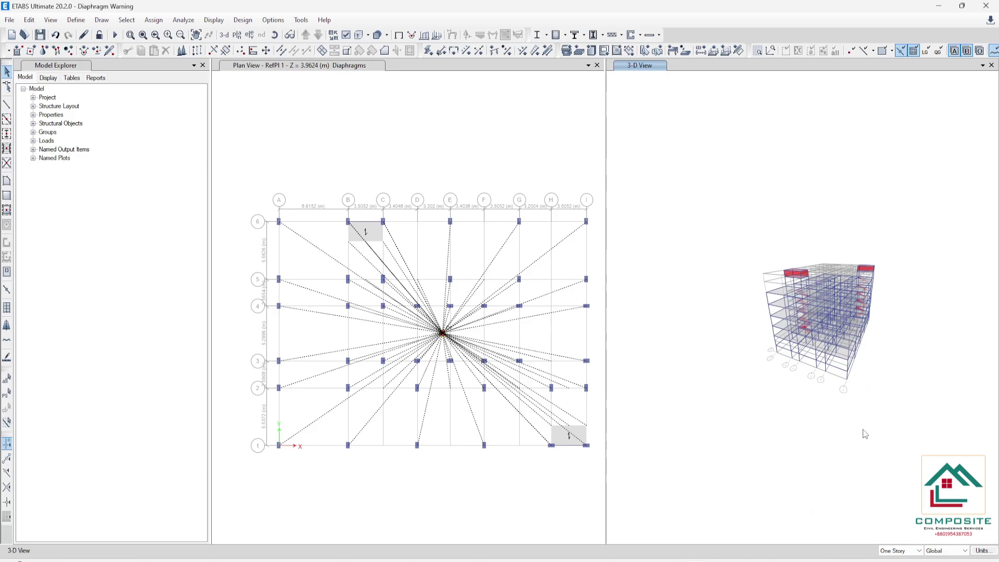
scroll(877, 327, "up", 4)
scroll(877, 328, "down", 4)
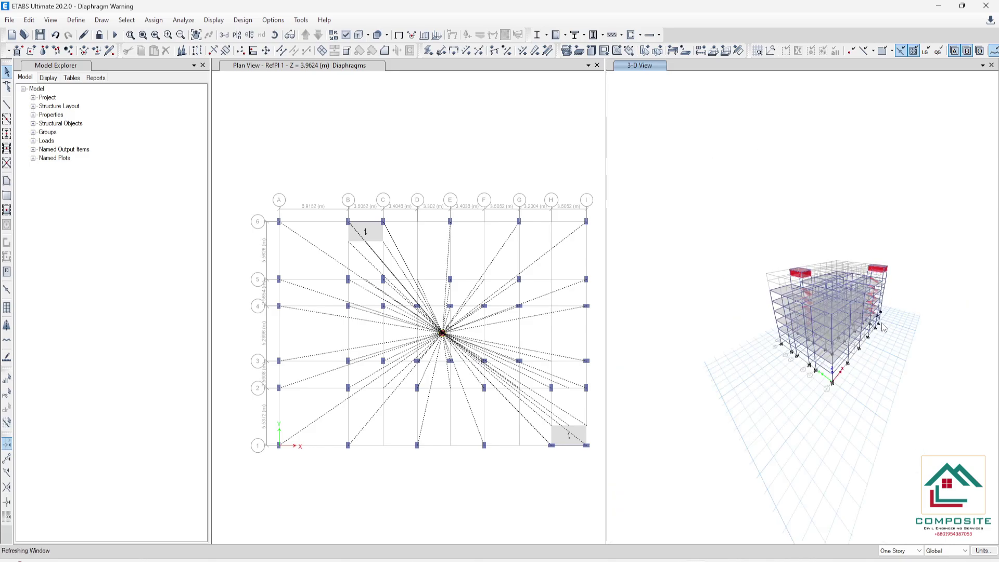
left_click(307, 124)
left_click(109, 50)
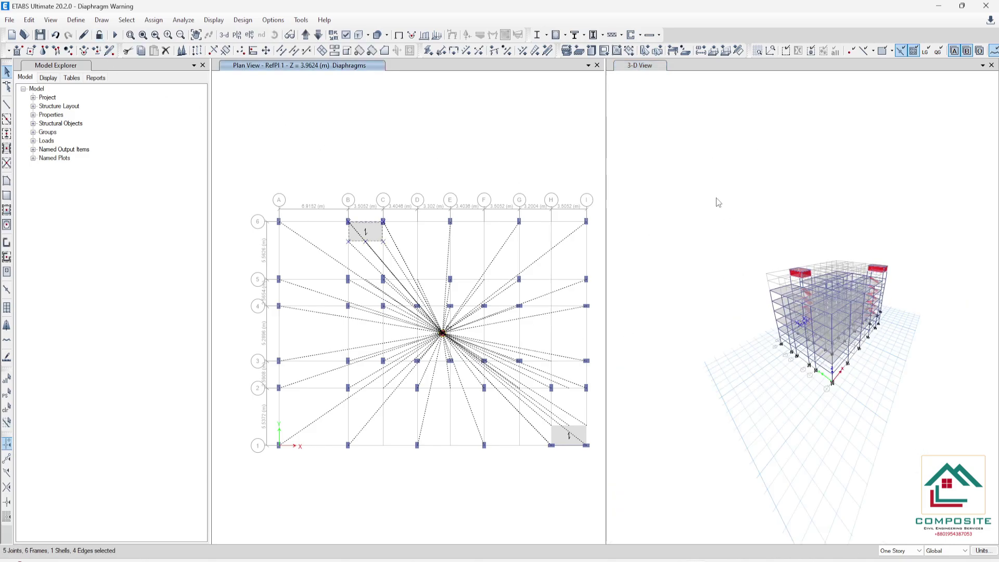
left_click_drag(717, 198, 958, 505)
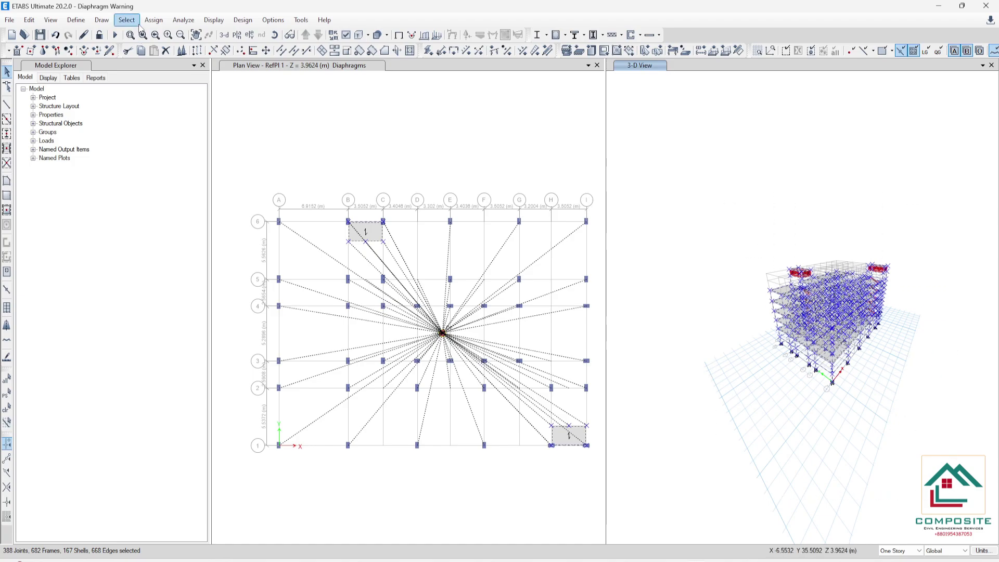
left_click(153, 20)
mouse_move(172, 62)
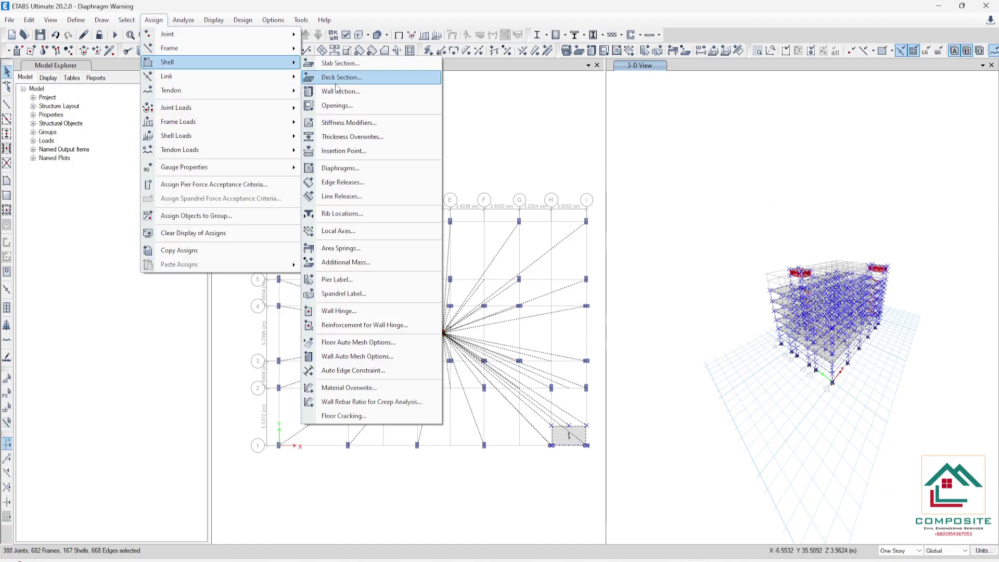
left_click(368, 167)
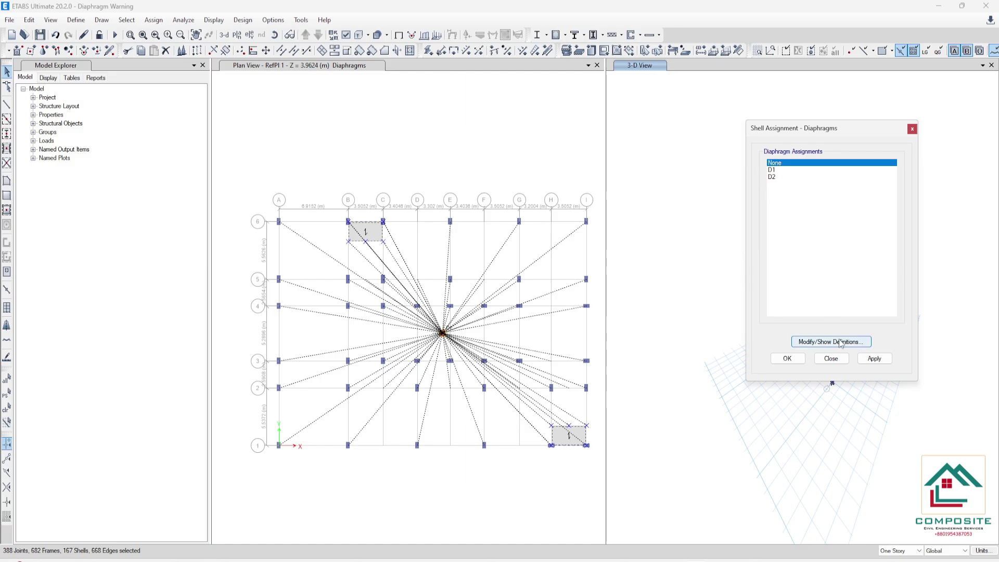
left_click(874, 359)
left_click(787, 359)
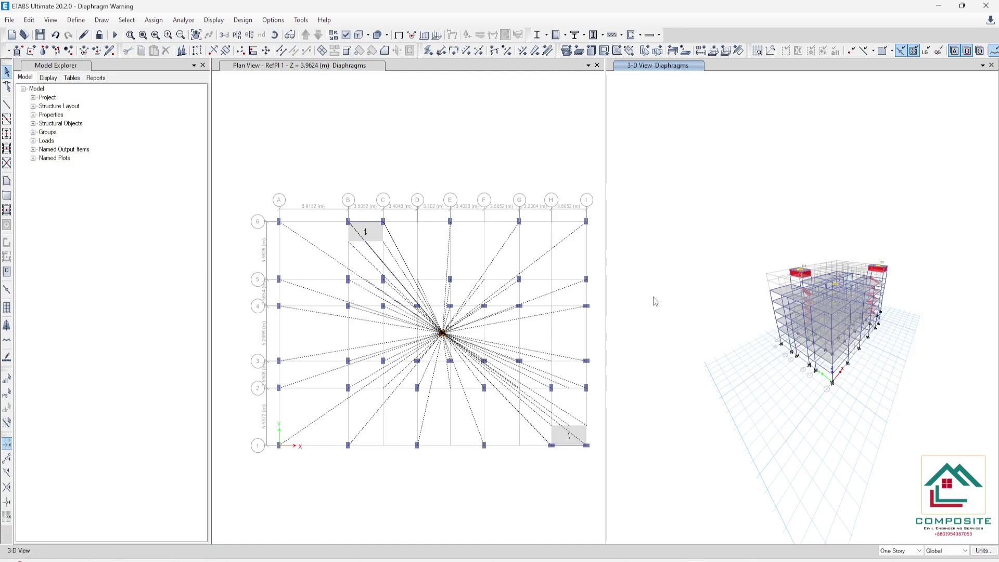
Step: Display the Story1 plan and check the diaphragm assignment of the slab between grids A-B and 5-6
left_click(380, 143)
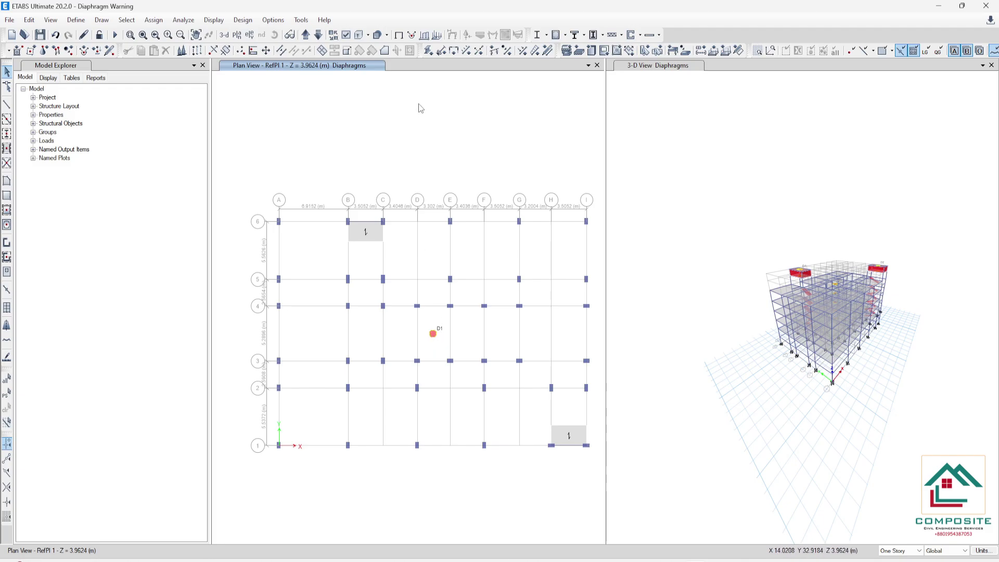
left_click(318, 36)
left_click(316, 254)
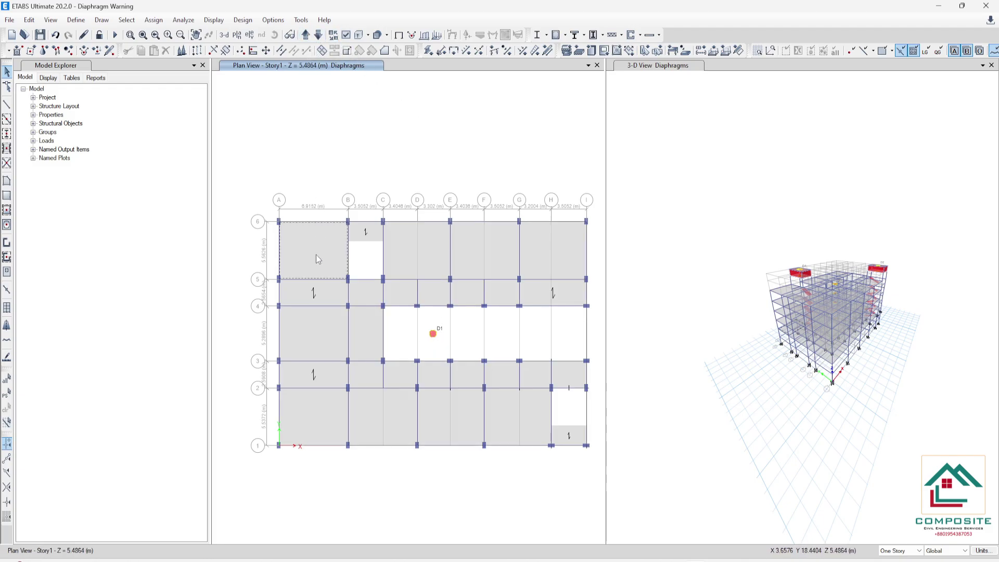
right_click(317, 255)
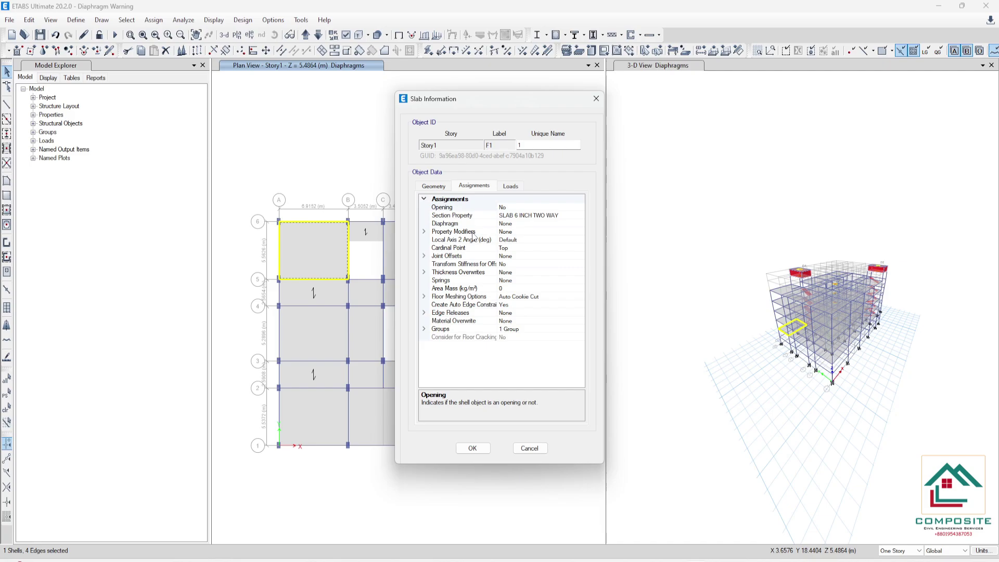
key("Escape")
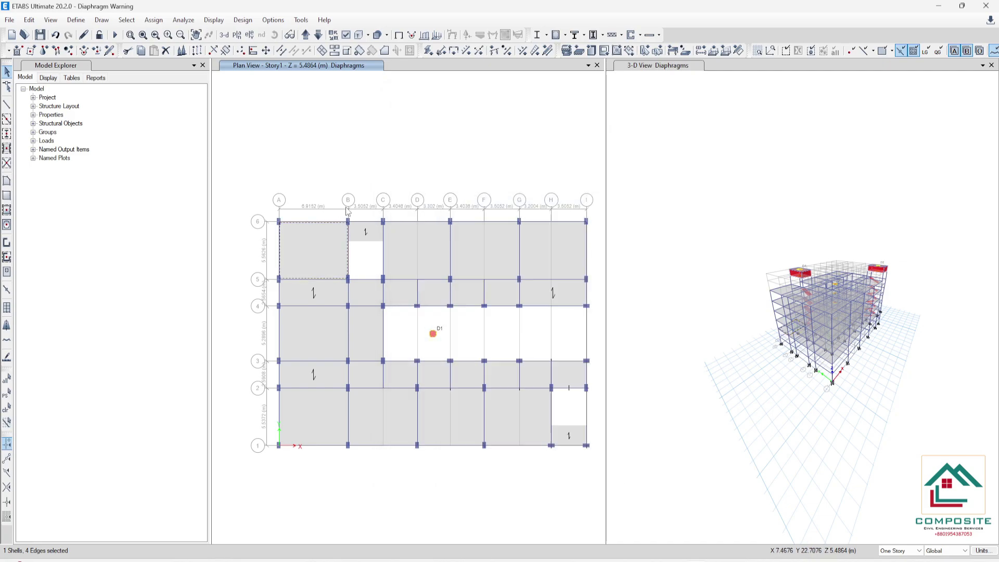
Step: Review the diaphragm plans at RefPl 1 and GF for floor slabs
left_click(319, 35)
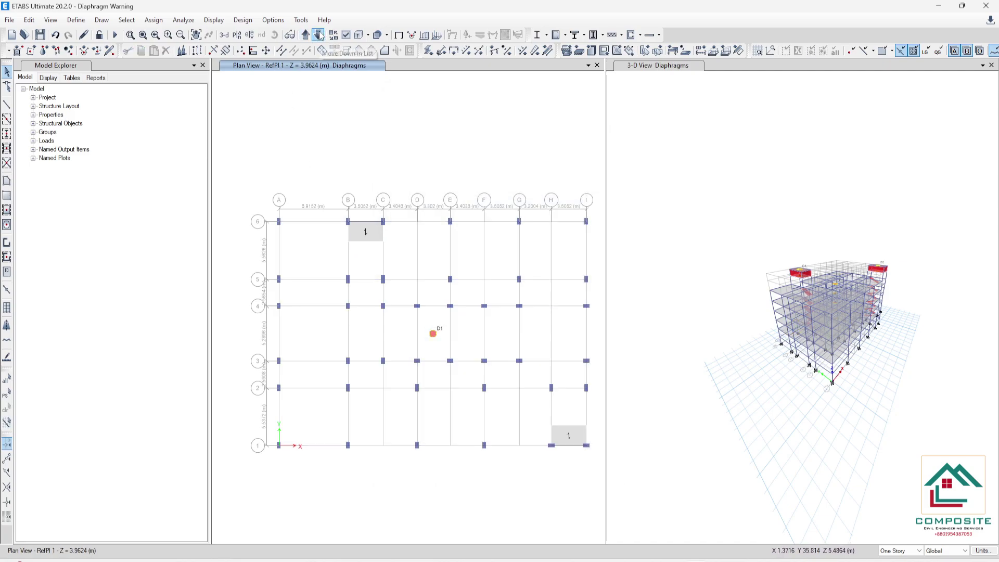
left_click(319, 35)
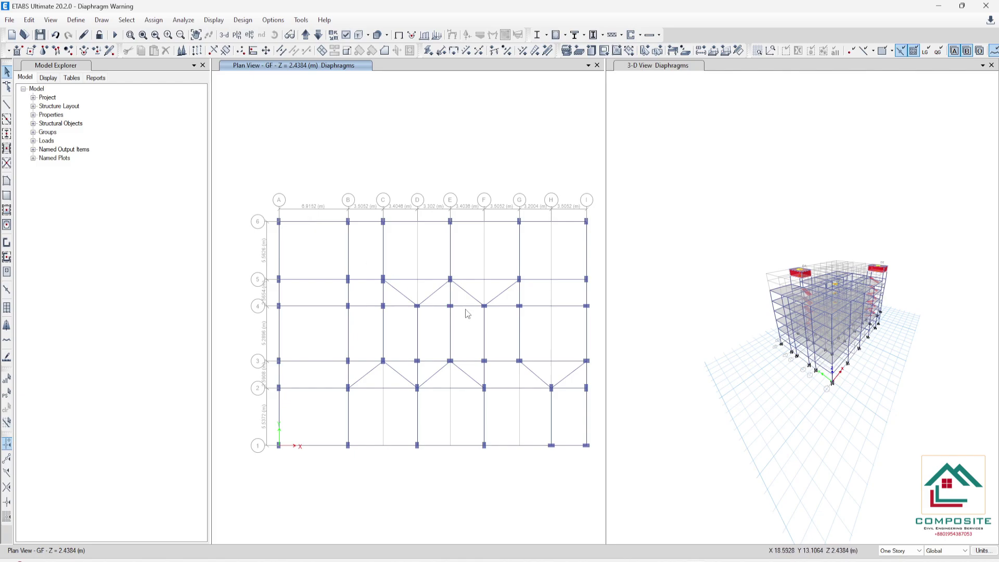
middle_click_drag(480, 327, 467, 288)
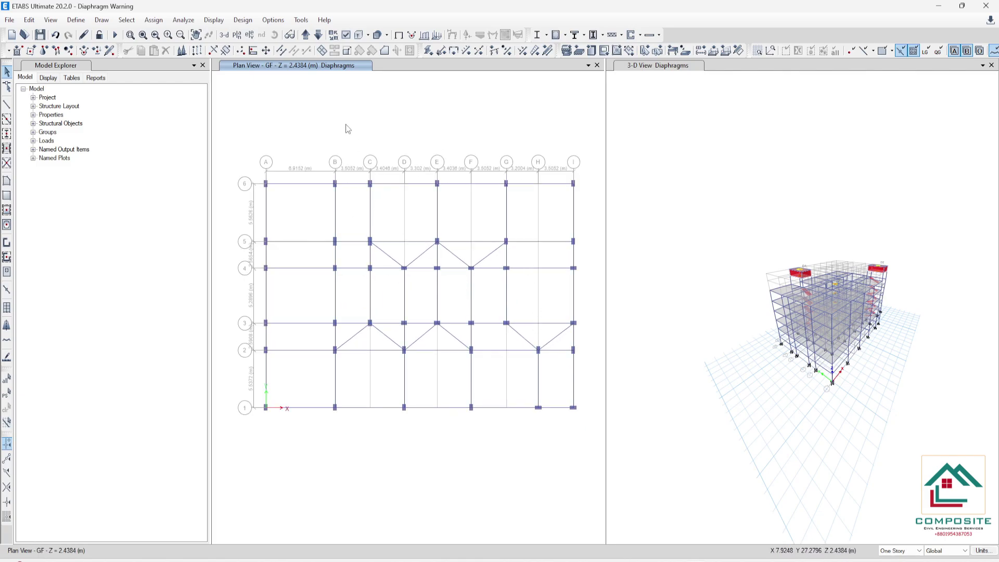
left_click(306, 35)
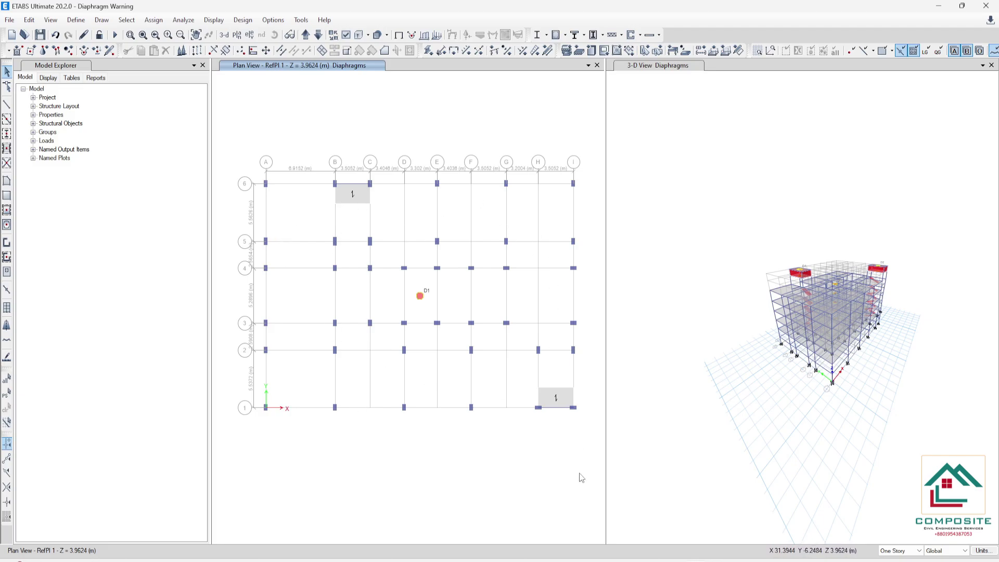
Step: Select all Story1 objects at 5.4864 m by a joint in the XY plane and assign them shell diaphragm D1
left_click(318, 35)
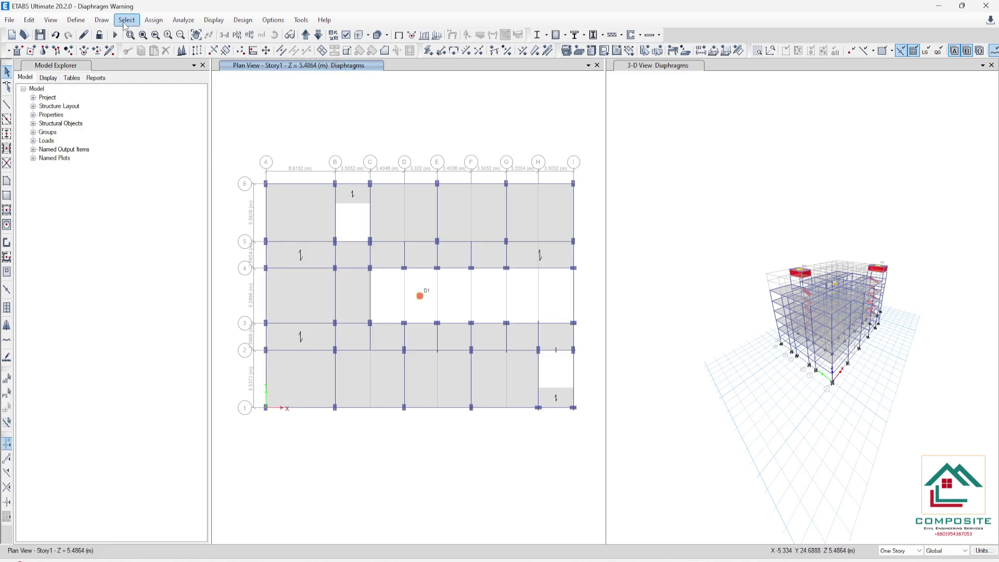
left_click(125, 21)
mouse_move(141, 34)
mouse_move(338, 99)
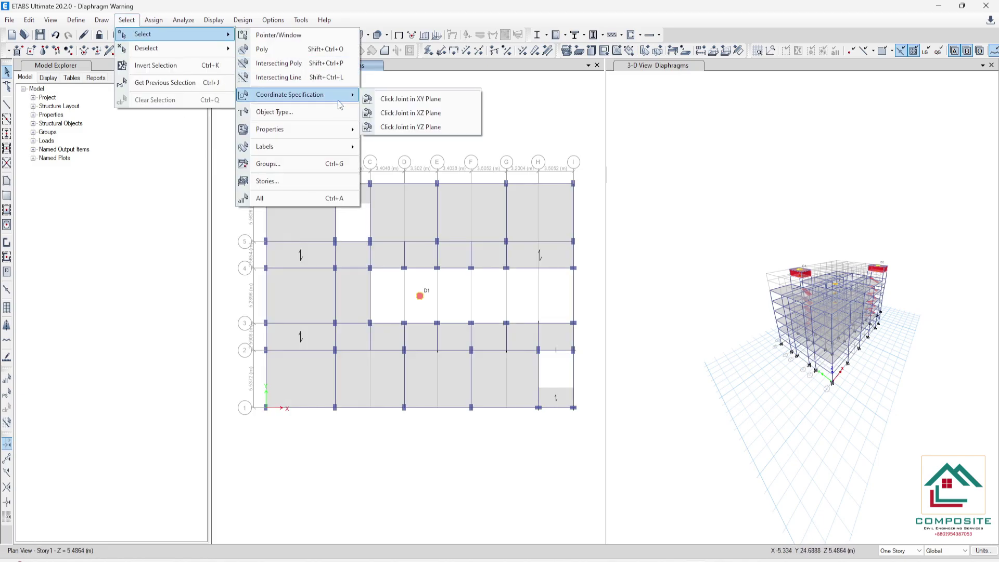
left_click(396, 100)
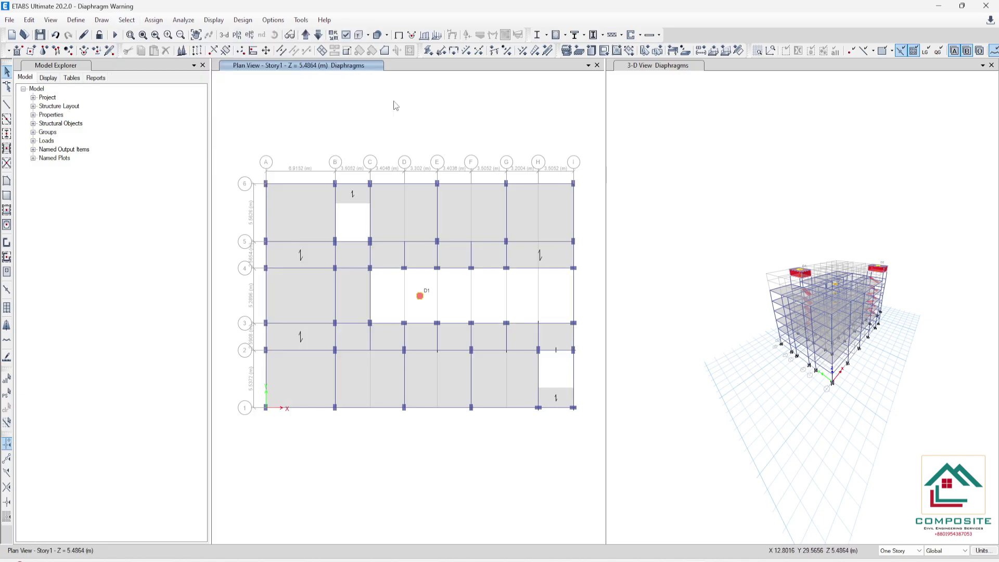
left_click(336, 185)
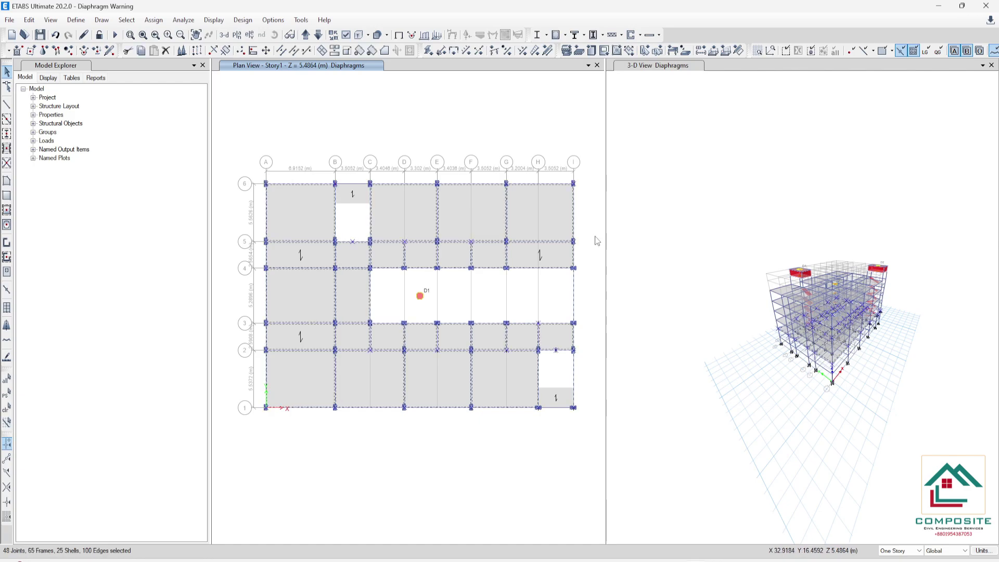
left_click(156, 20)
mouse_move(185, 64)
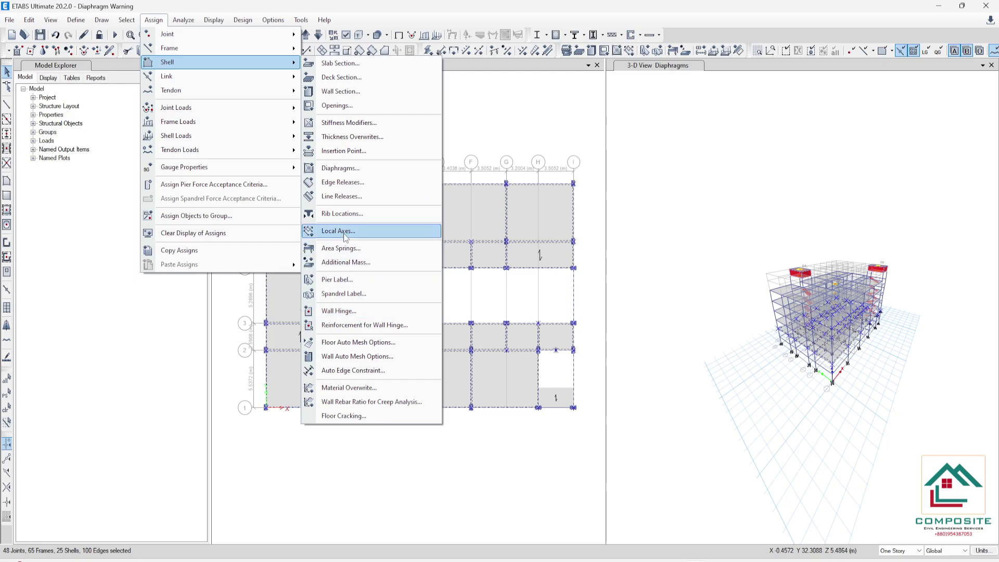
left_click(341, 168)
left_click(772, 170)
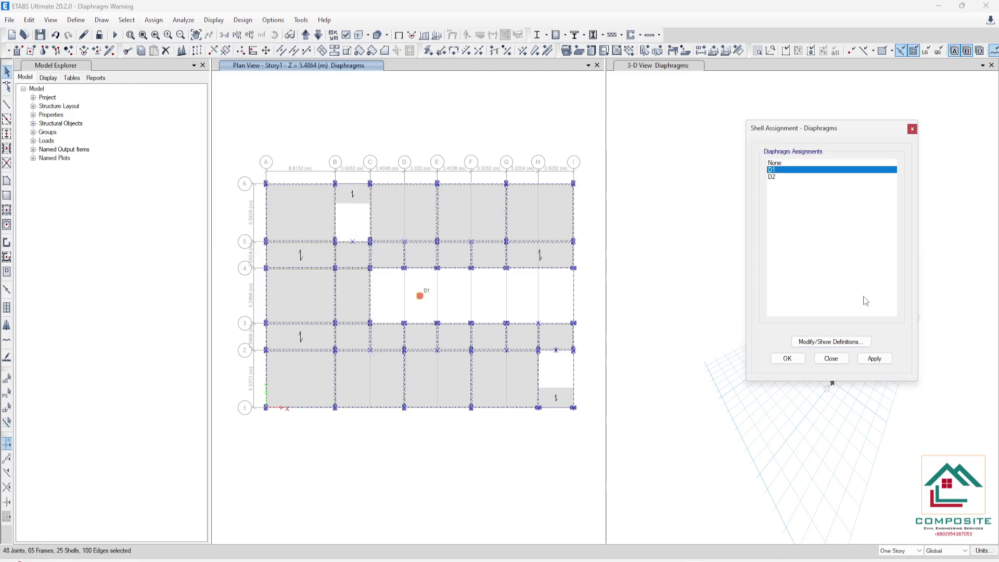
left_click(874, 359)
Step: Select all Story2 objects at 8.5344 m in the XY plane and assign them shell diaphragm D1
left_click(305, 35)
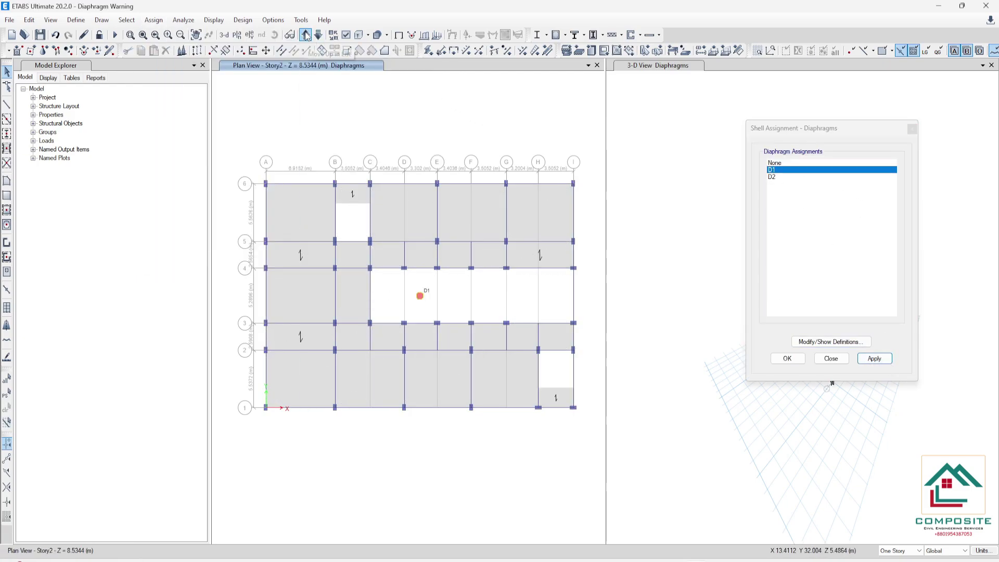
left_click(126, 20)
mouse_move(224, 52)
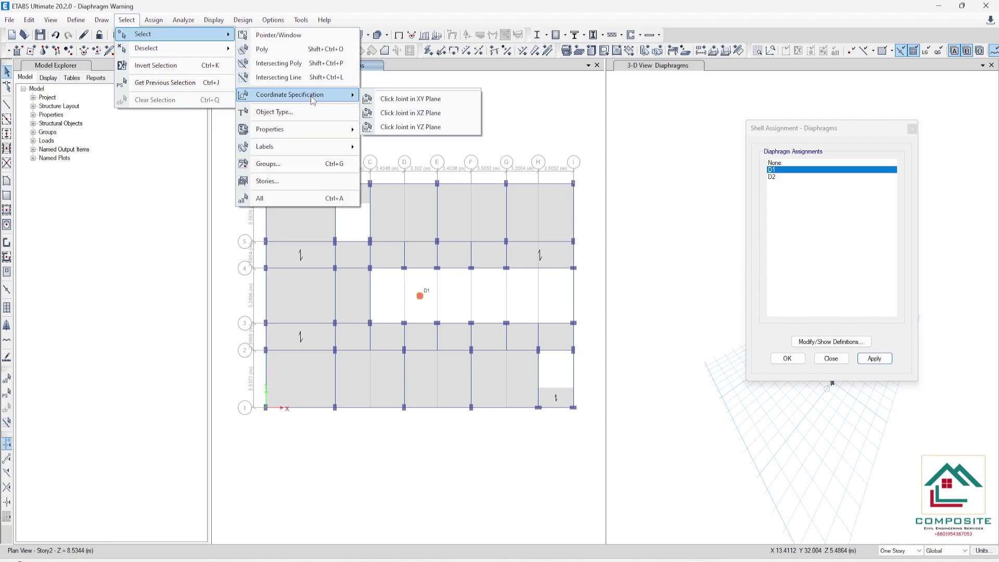
left_click(260, 198)
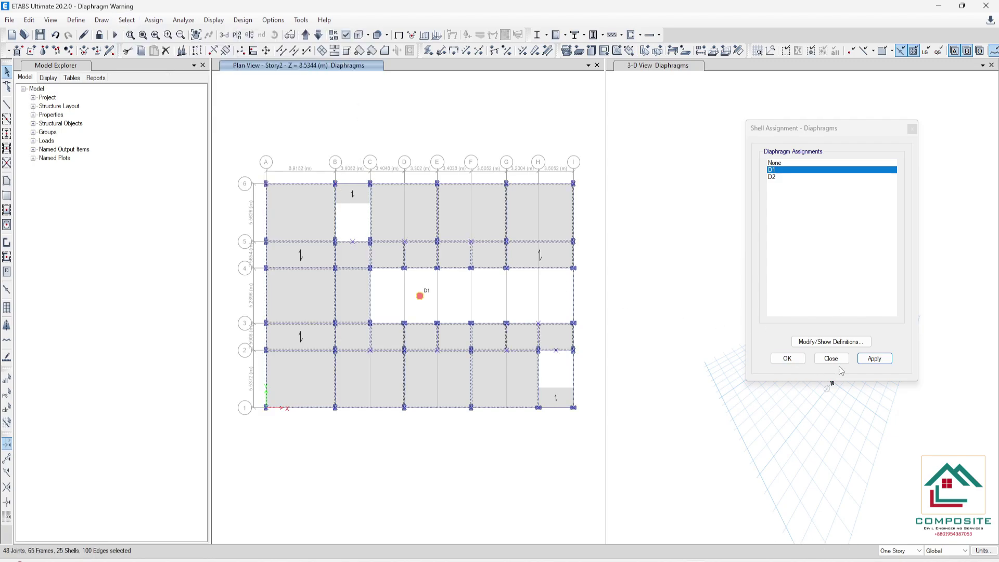
left_click(874, 358)
Step: Select all Story3 objects at 11.5824 m by a joint in the XY plane and assign them shell diaphragm D1
left_click(306, 35)
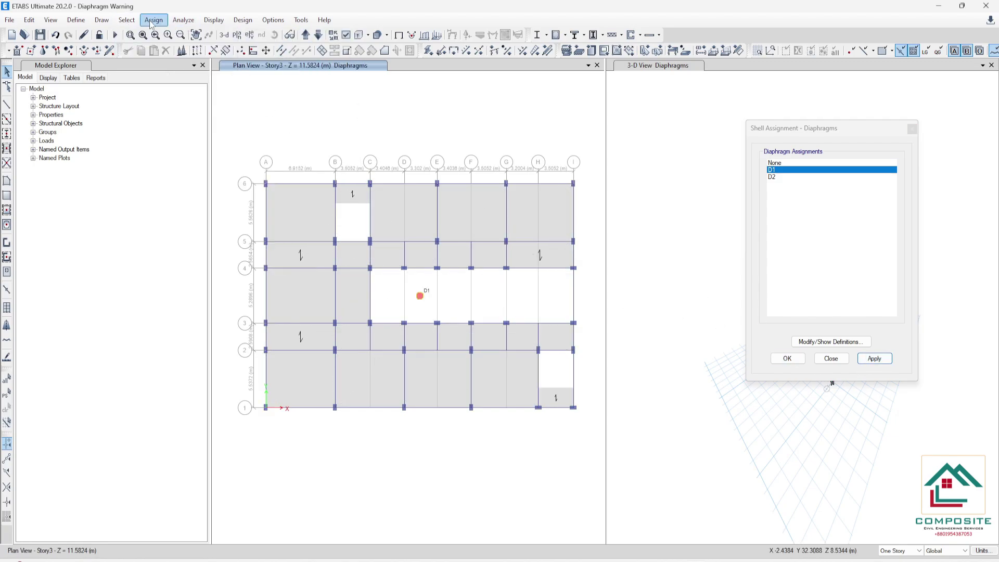
left_click(127, 20)
mouse_move(156, 34)
mouse_move(278, 94)
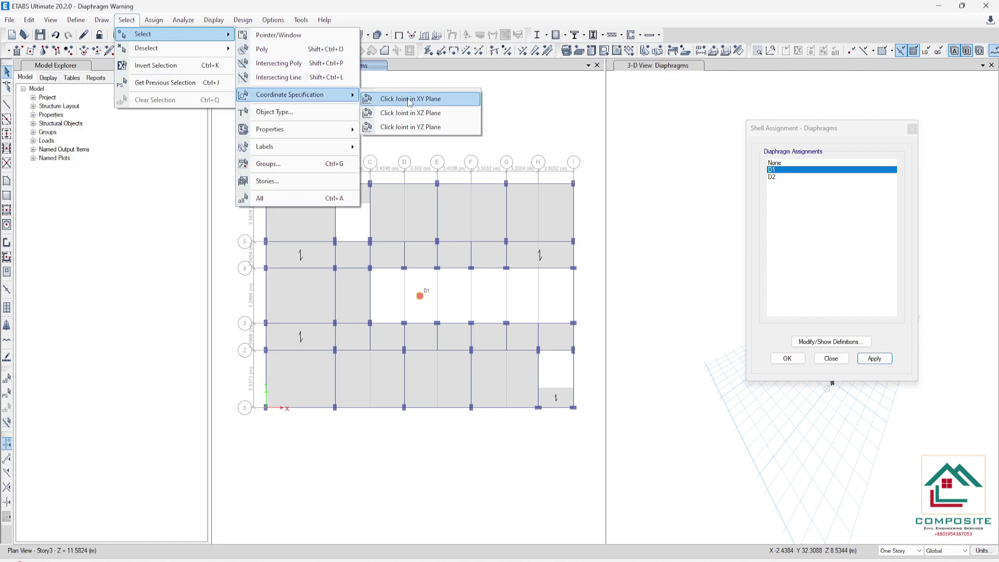
left_click(398, 95)
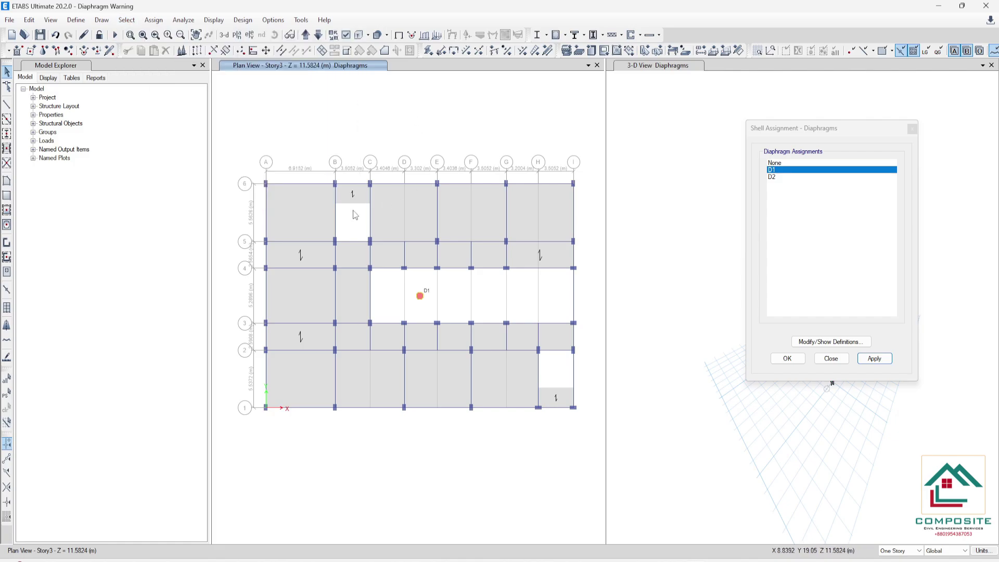
left_click(875, 358)
Step: Select all Story4 objects at 14.6304 m by a joint in the XY plane and assign them shell diaphragm D1
left_click(305, 35)
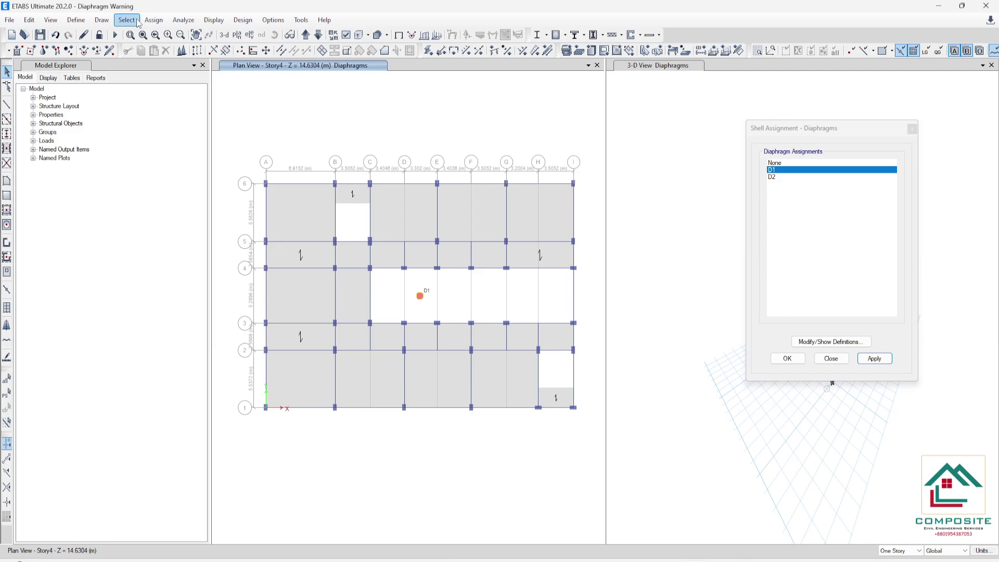
left_click(126, 20)
mouse_move(156, 34)
mouse_move(279, 94)
left_click(398, 95)
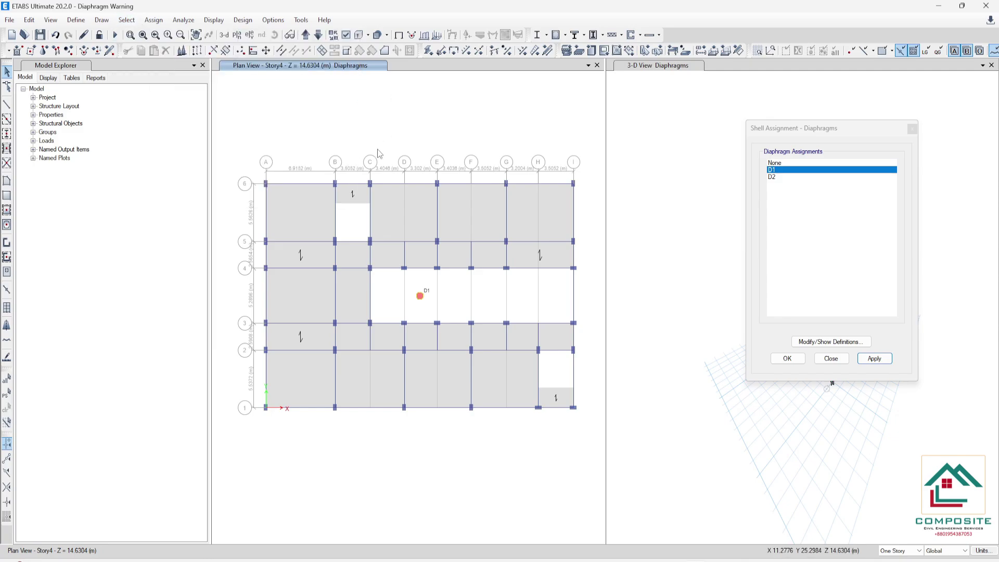
left_click(874, 359)
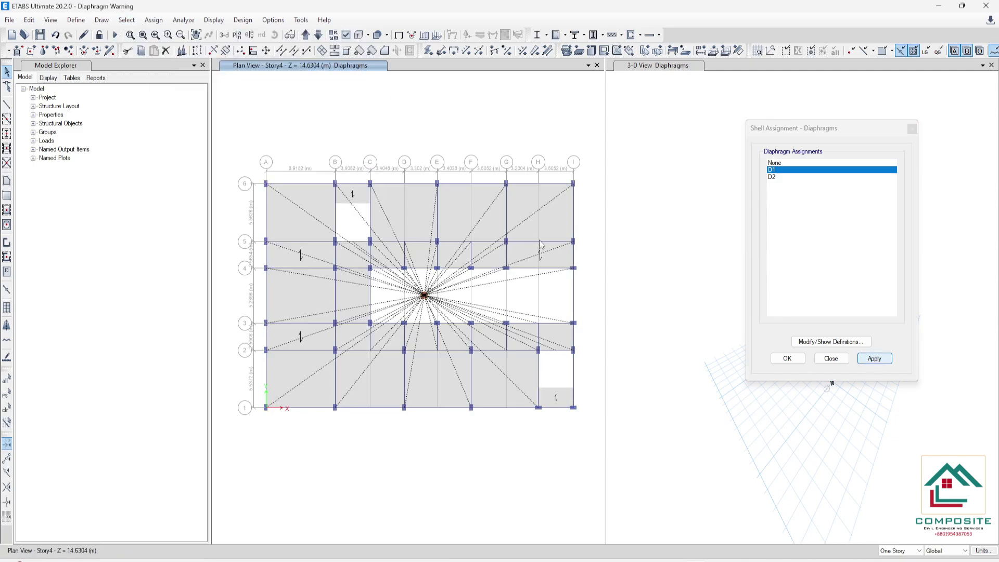
Step: Select all ROOF objects at 17.6784 m by a joint in the XY plane and assign them shell diaphragm D1
left_click(317, 36)
left_click(126, 20)
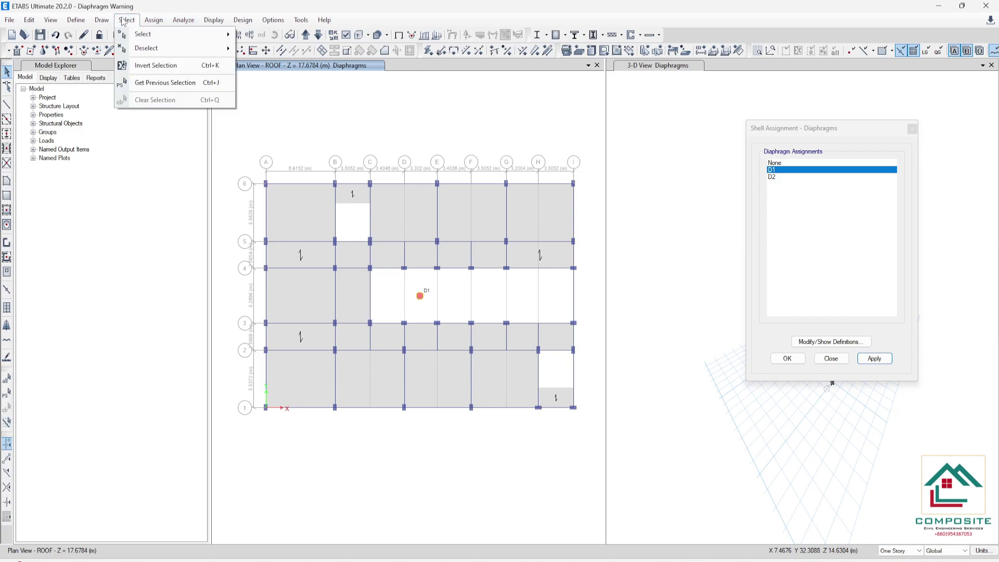
mouse_move(177, 41)
mouse_move(291, 94)
left_click(398, 95)
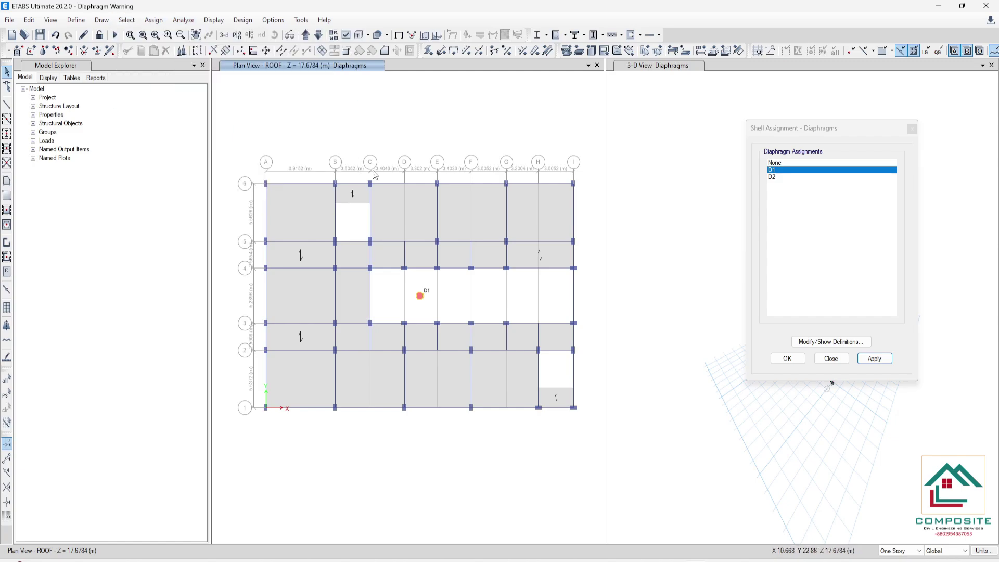
key("Return")
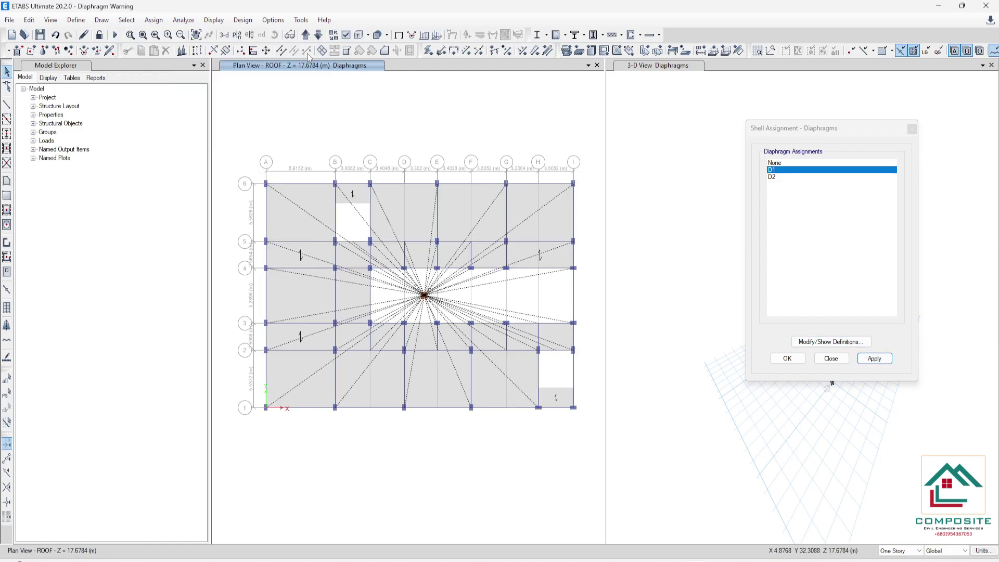
Step: Select all Story7 objects at 20.2692 m by a joint in the XY plane
left_click(305, 35)
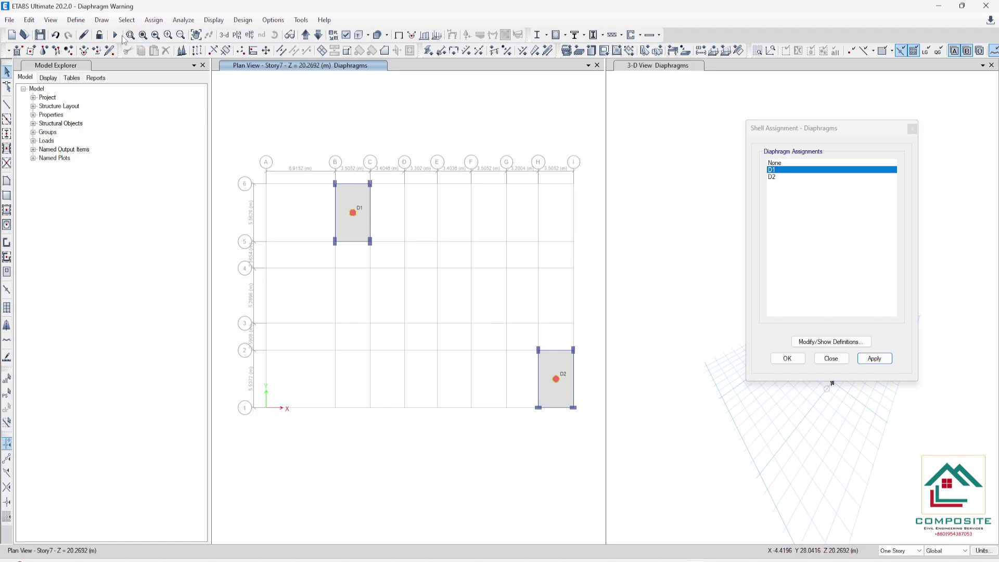
left_click(127, 20)
mouse_move(130, 35)
mouse_move(292, 95)
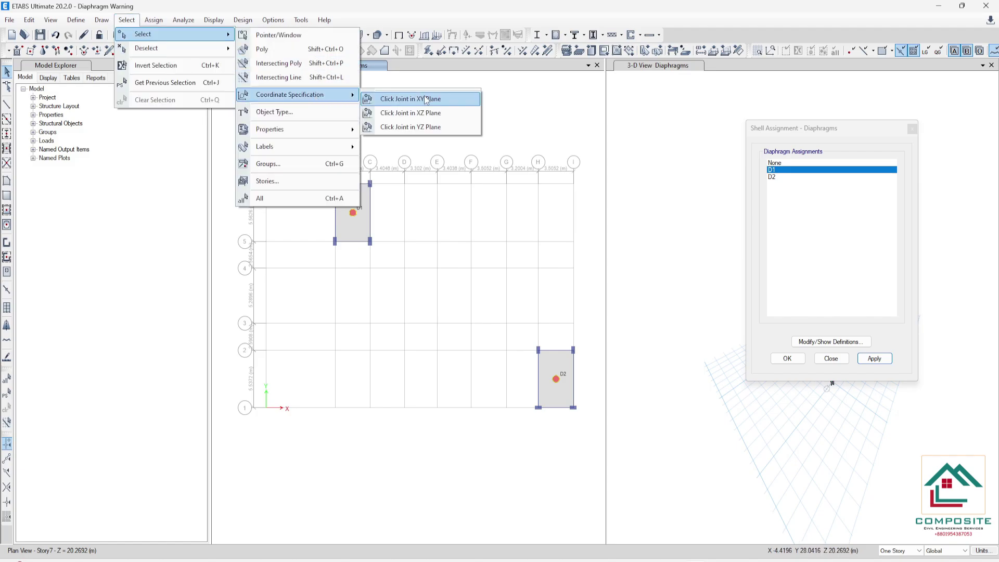
left_click(408, 96)
scroll(329, 201, "up", 3)
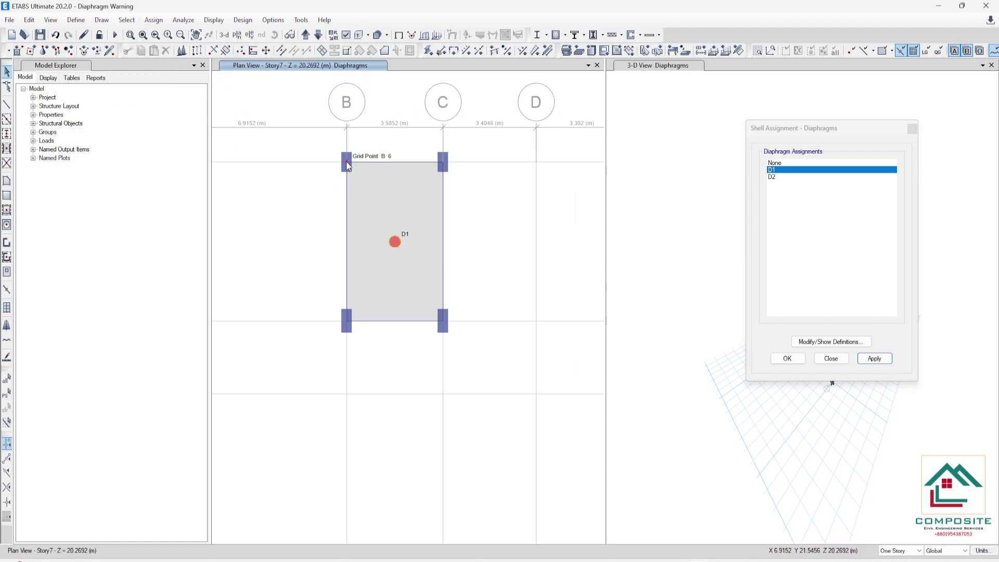
scroll(324, 268, "down", 3)
scroll(343, 282, "up", 1)
scroll(343, 283, "down", 1)
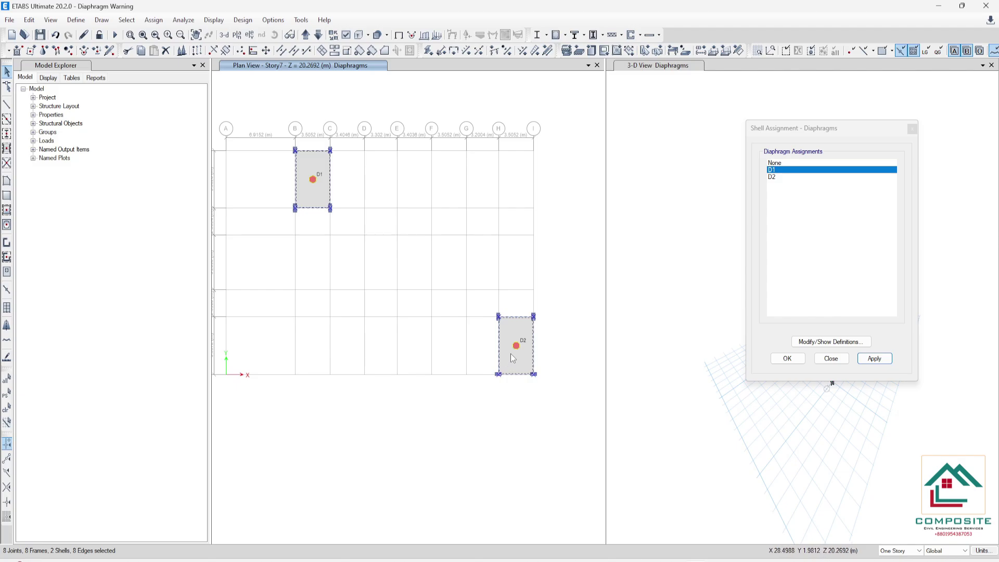
Step: Deselect the slab, beams and joints between grids H–I and 1–2, and assign diaphragm D1 to the remaining B–C/5–6 slab
scroll(511, 354, "up", 3)
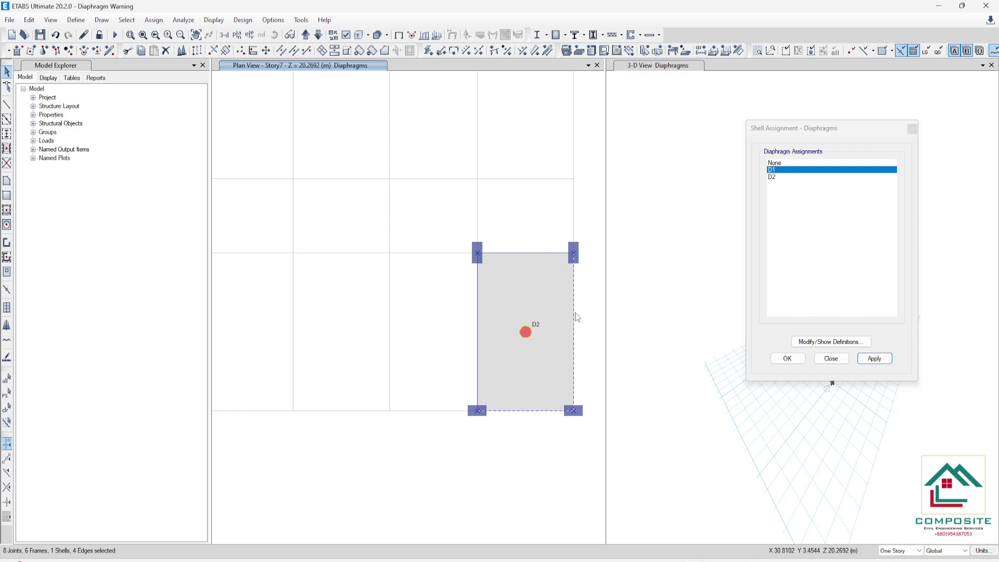
left_click(555, 411)
left_click(573, 411)
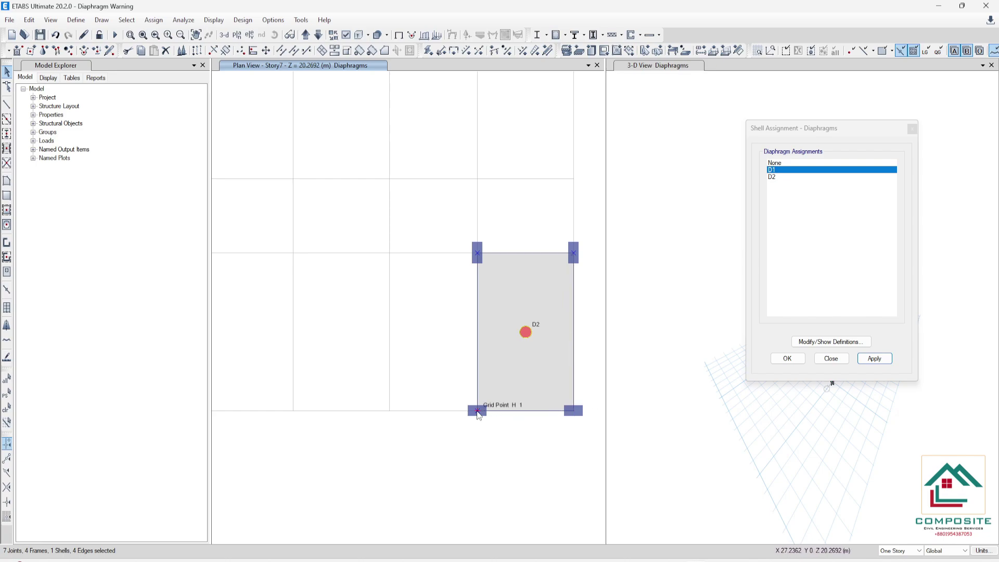
left_click(575, 256)
scroll(575, 256, "down", 5)
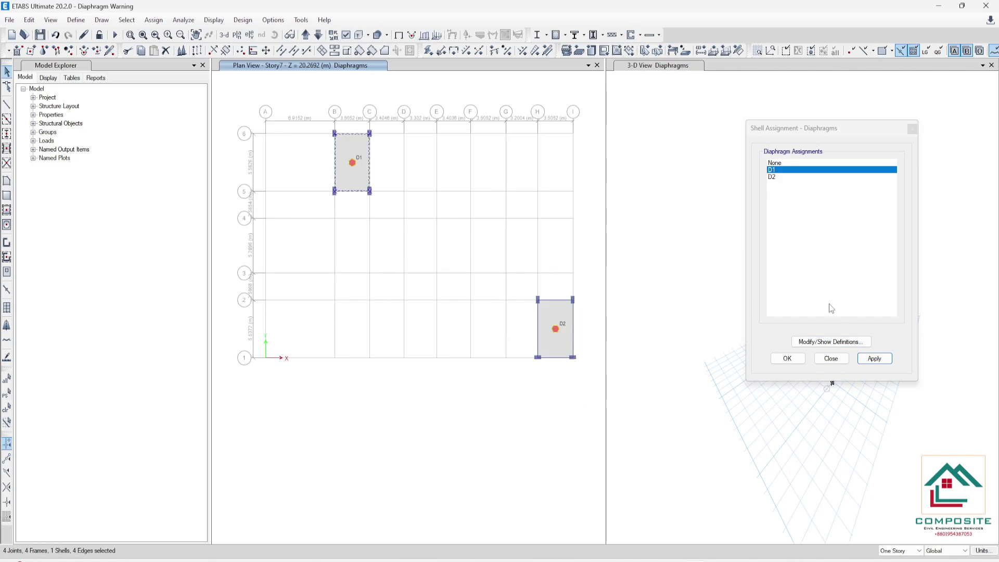
left_click(874, 359)
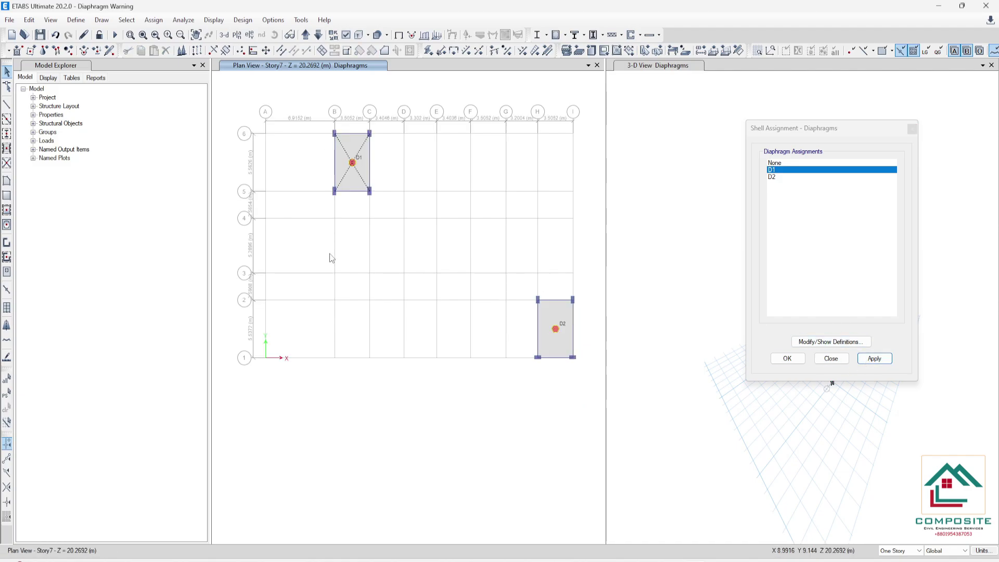
Step: Select all Story7 objects again using the joint at grid H-2 in the XY plane
left_click(126, 20)
mouse_move(156, 34)
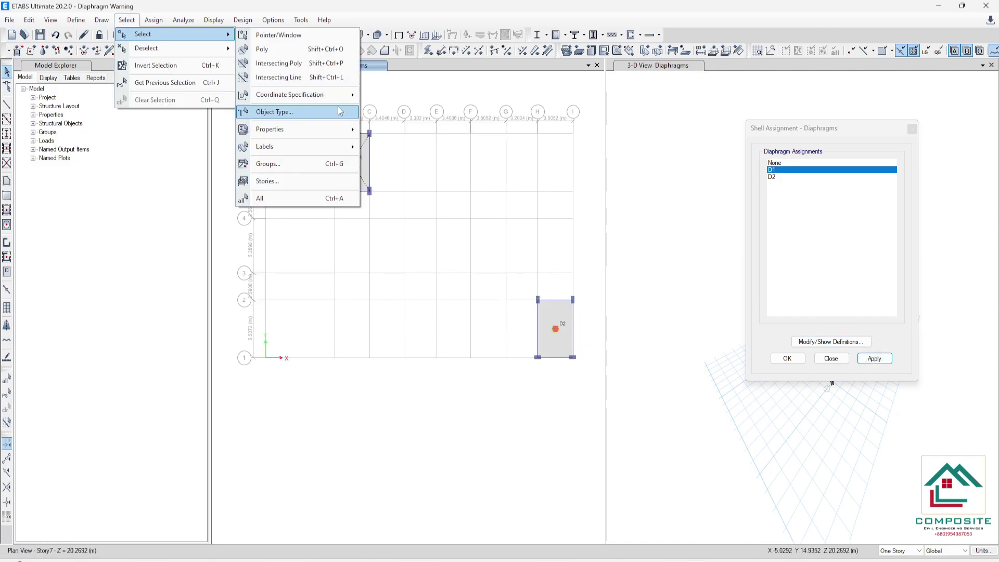
mouse_move(340, 102)
left_click(410, 99)
scroll(522, 302, "up", 4)
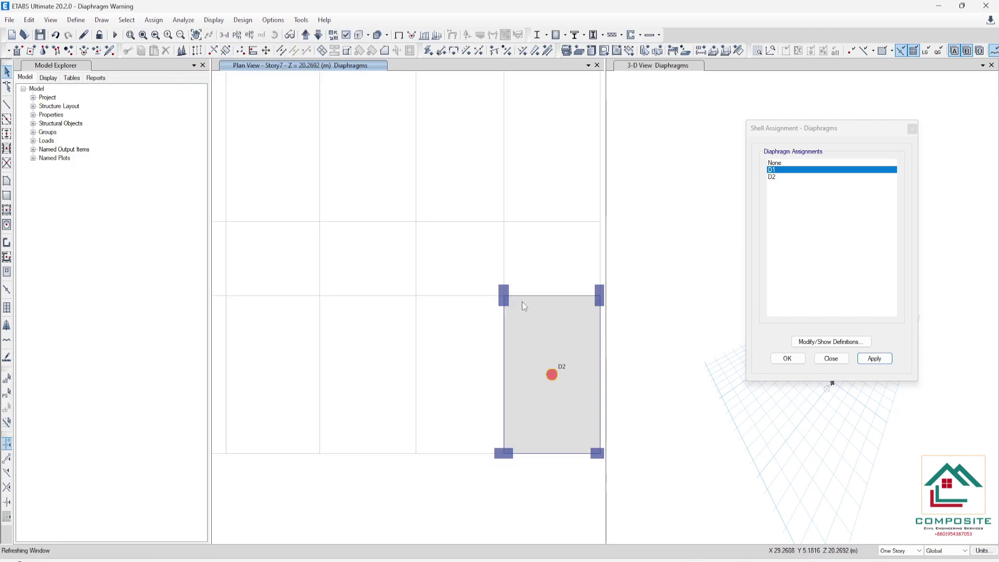
left_click(503, 298)
scroll(504, 298, "down", 4)
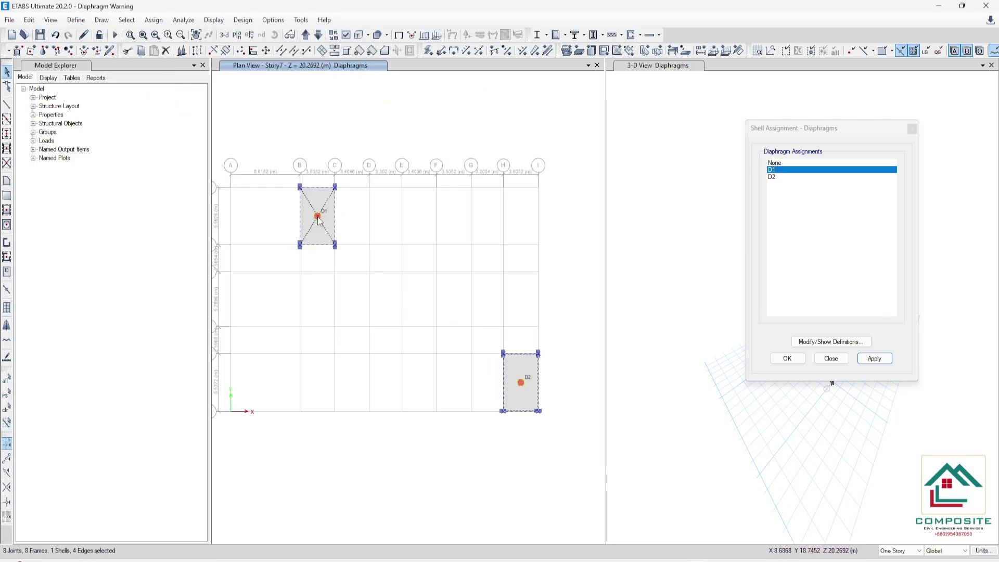
Step: Deselect the beams and joints around the B–C/5–6 slab and assign shell diaphragm D2 to the H–I/1–2 slab
left_click(299, 253)
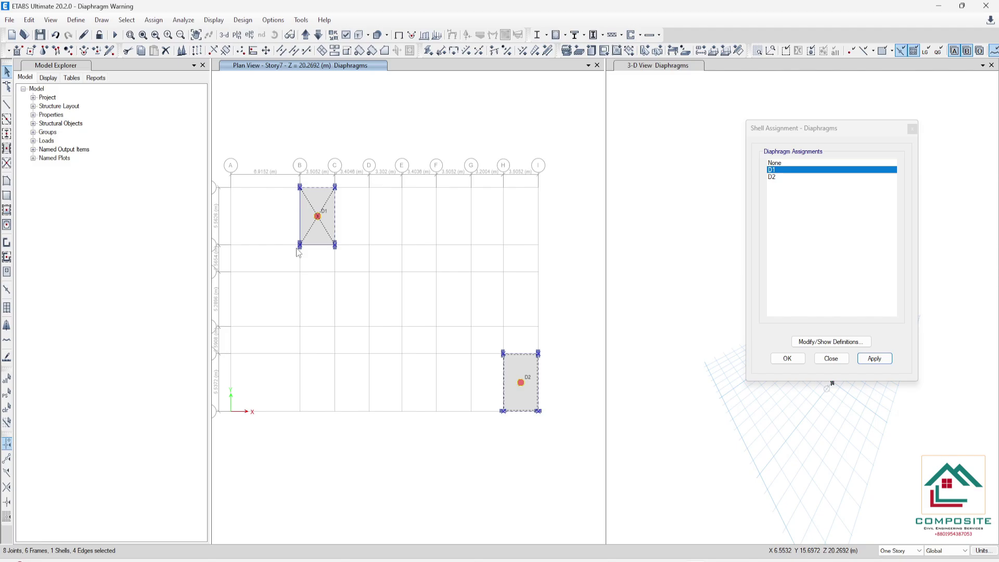
left_click(299, 245)
left_click(335, 244)
left_click(335, 221)
left_click(301, 187)
left_click(334, 188)
left_click(780, 178)
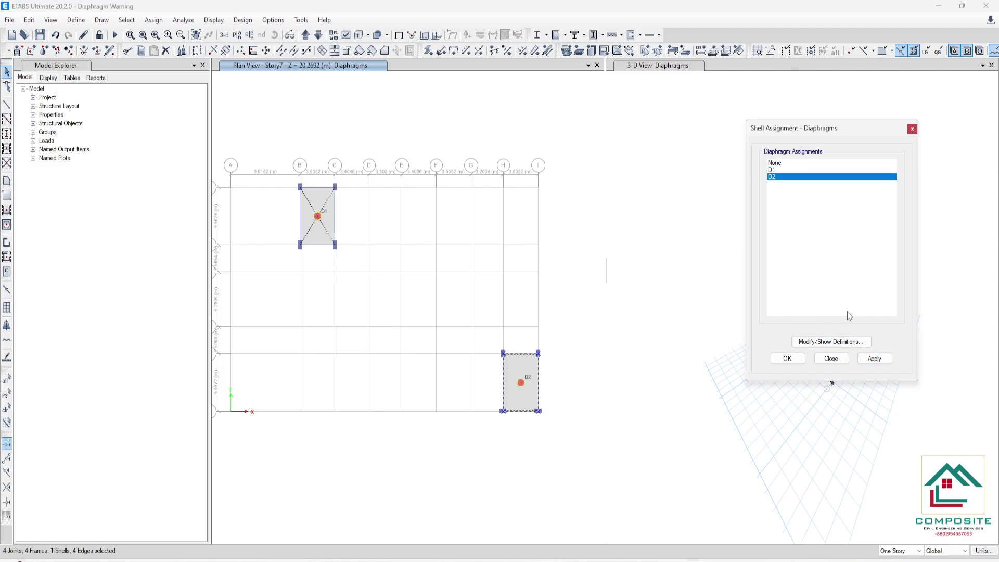
left_click(874, 359)
Step: Review the diaphragm plans at Story8, Base, GF and Story1, closing the shell diaphragm assignment along the way
left_click(306, 35)
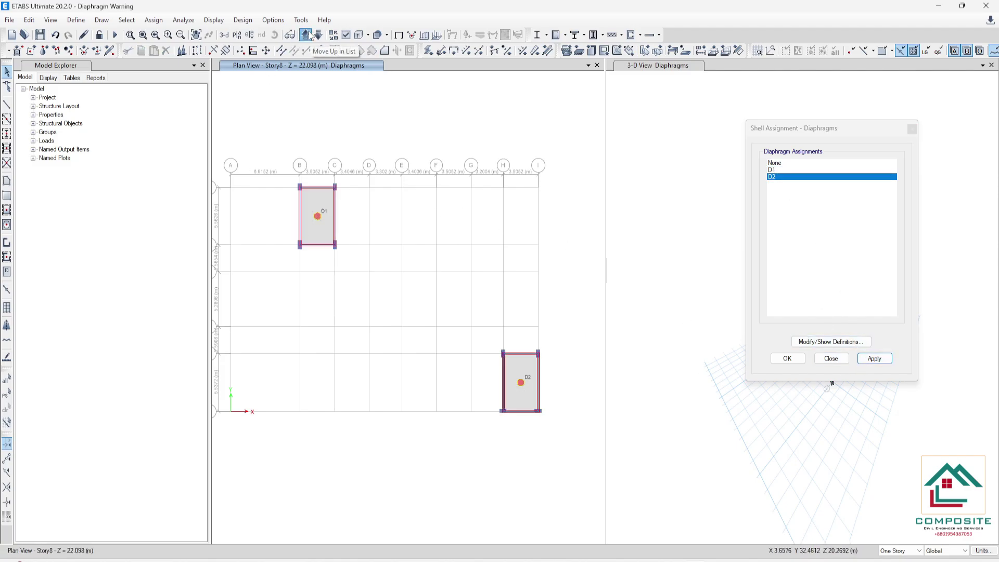
left_click(306, 35)
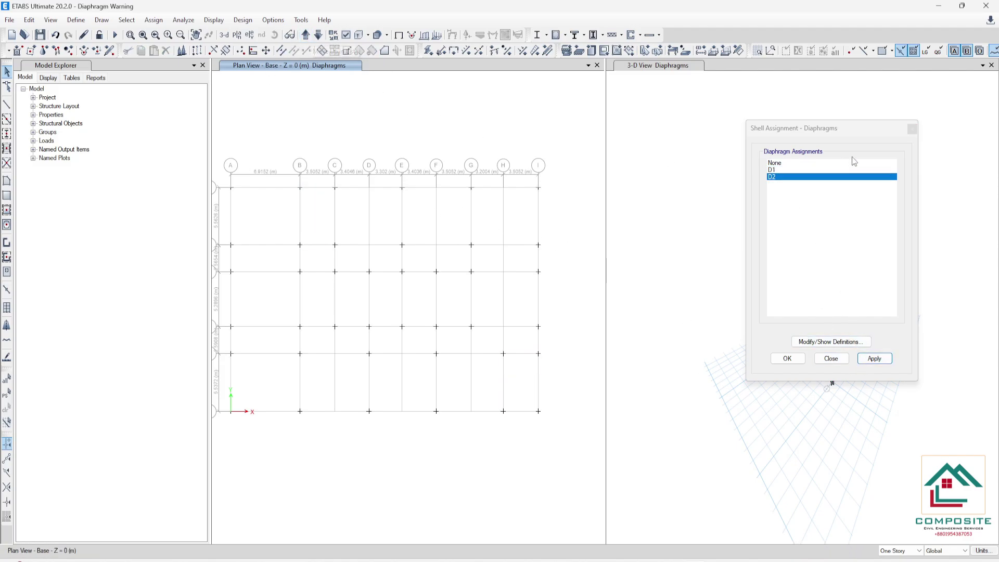
left_click(912, 129)
left_click(306, 35)
scroll(438, 208, "down", 3)
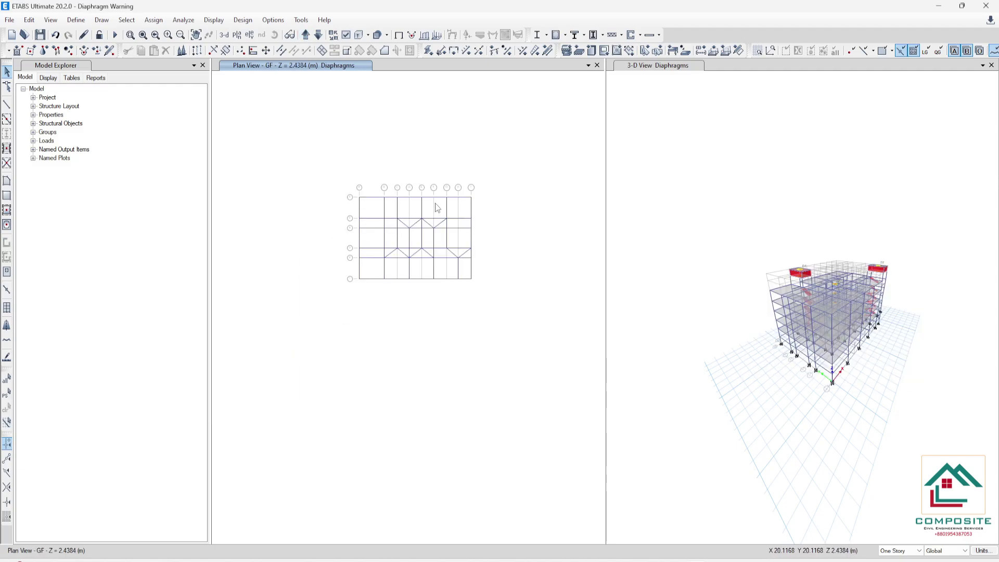
scroll(438, 209, "up", 3)
left_click(306, 35)
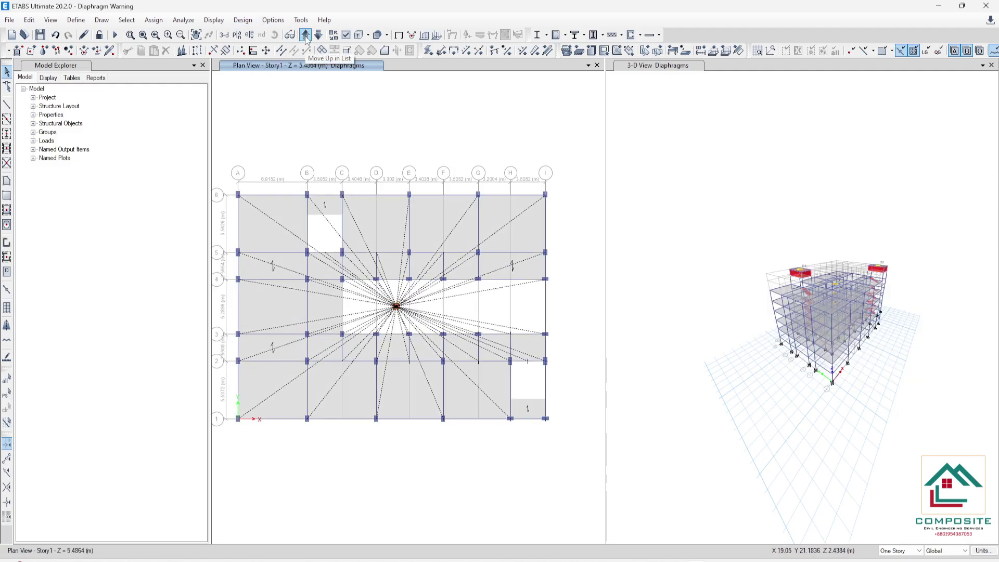
Step: Run the model check with all joint, frame, shell, meshing, loading and self-mass checks plus the trim or extend frames fix
left_click(183, 20)
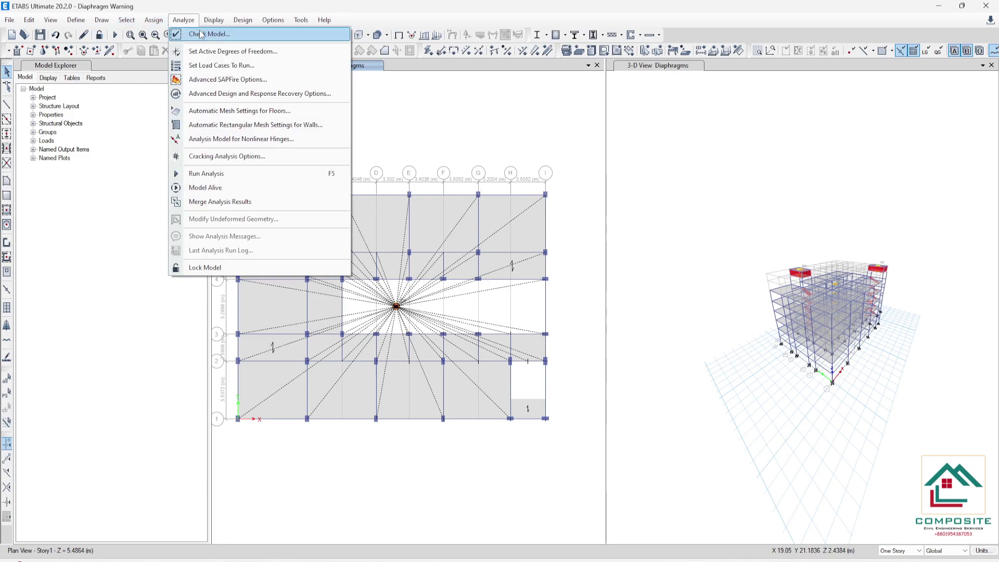
left_click(202, 34)
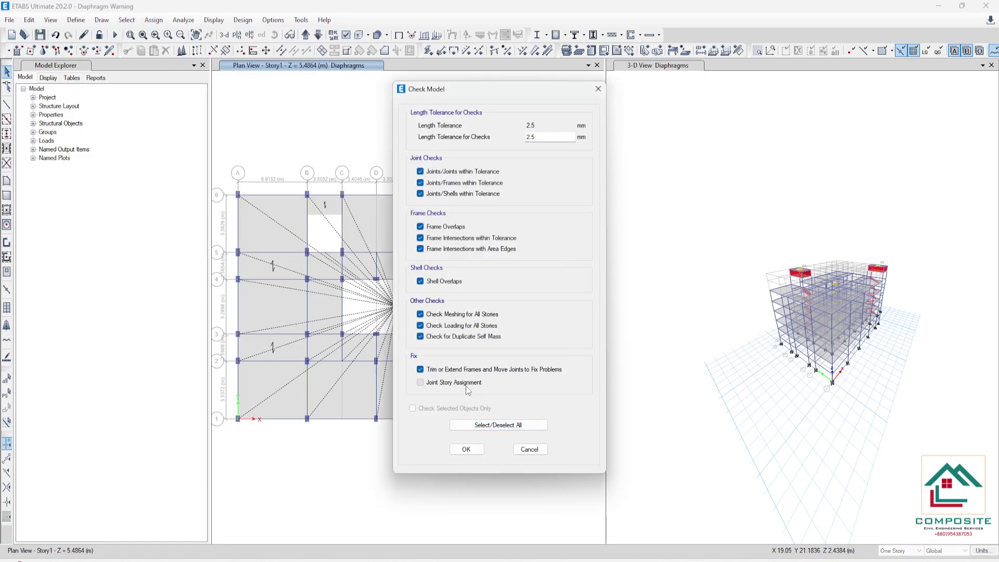
left_click(467, 449)
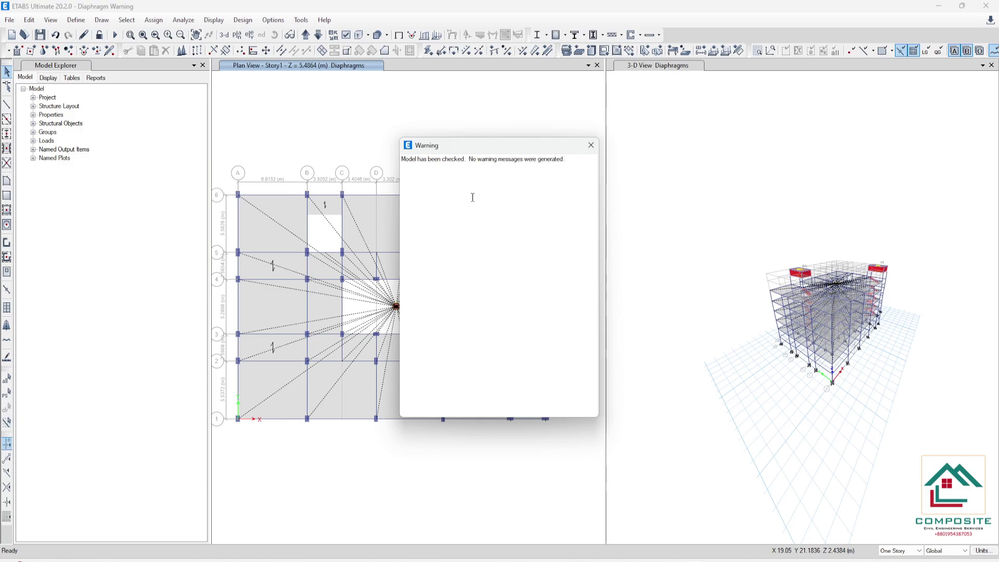
left_click_drag(467, 155, 413, 161)
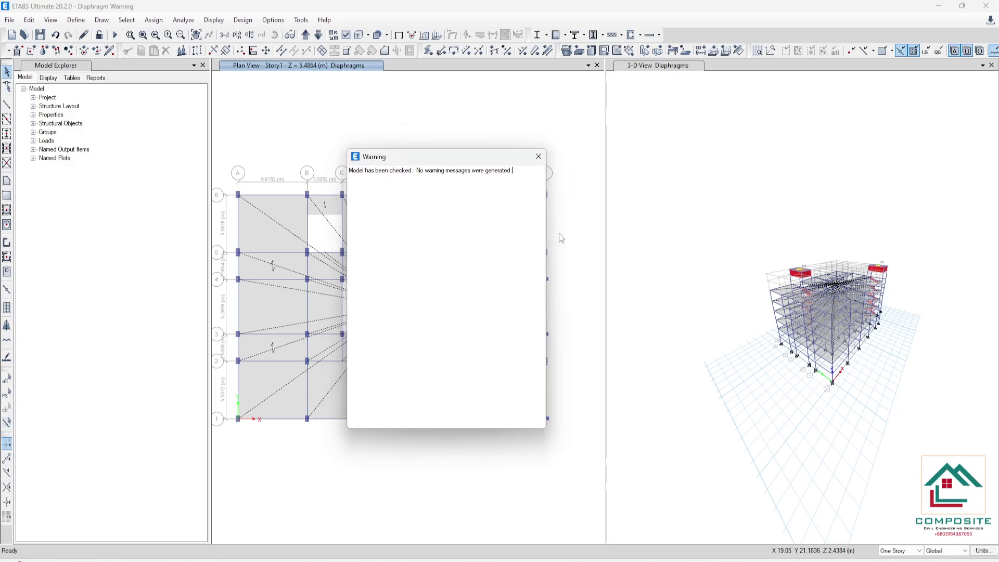